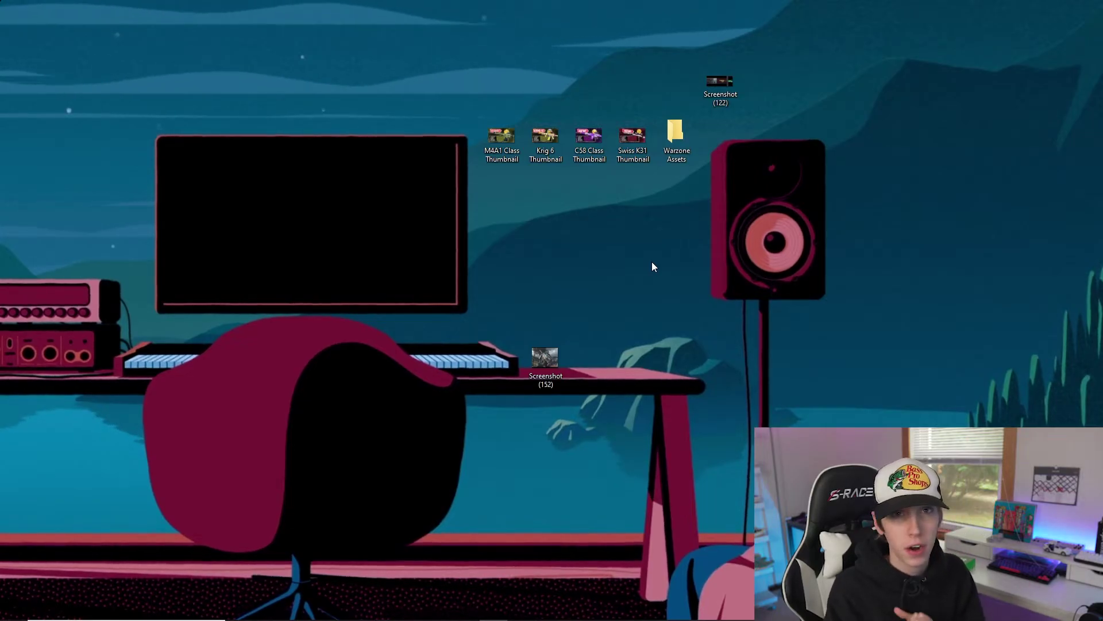
- Open the Warzone Assets folder from the desktop and look through its badge, font and arrow files
{"action": "double_click", "coordinate": [676, 135]}
{"action": "left_click_drag", "start_coordinate": [706, 240], "coordinate": [701, 108]}
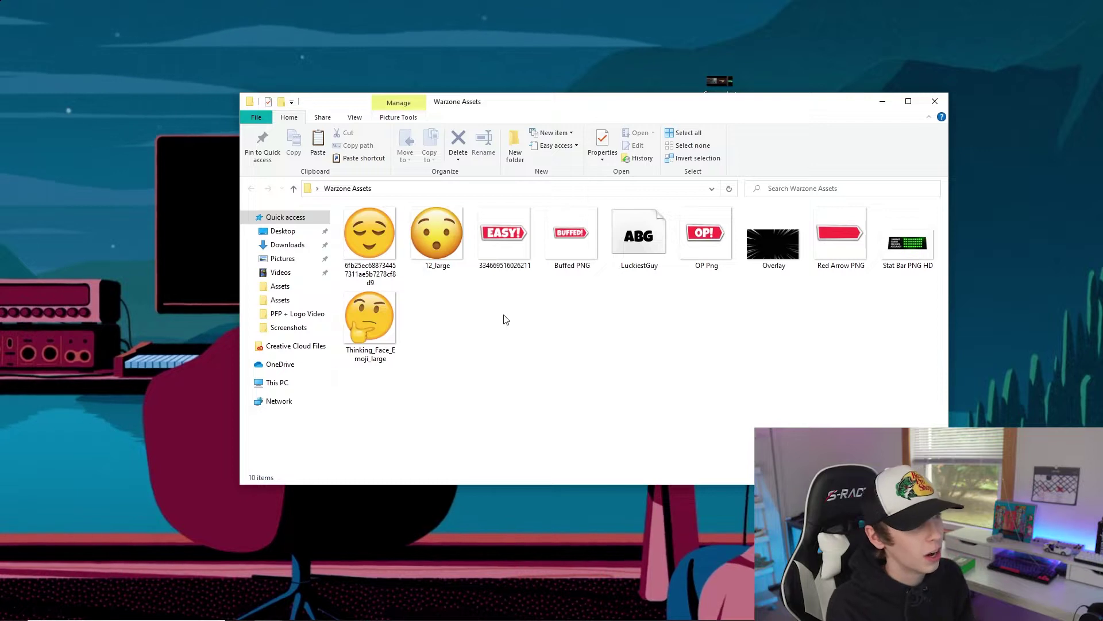
{"action": "left_click", "coordinate": [570, 231]}
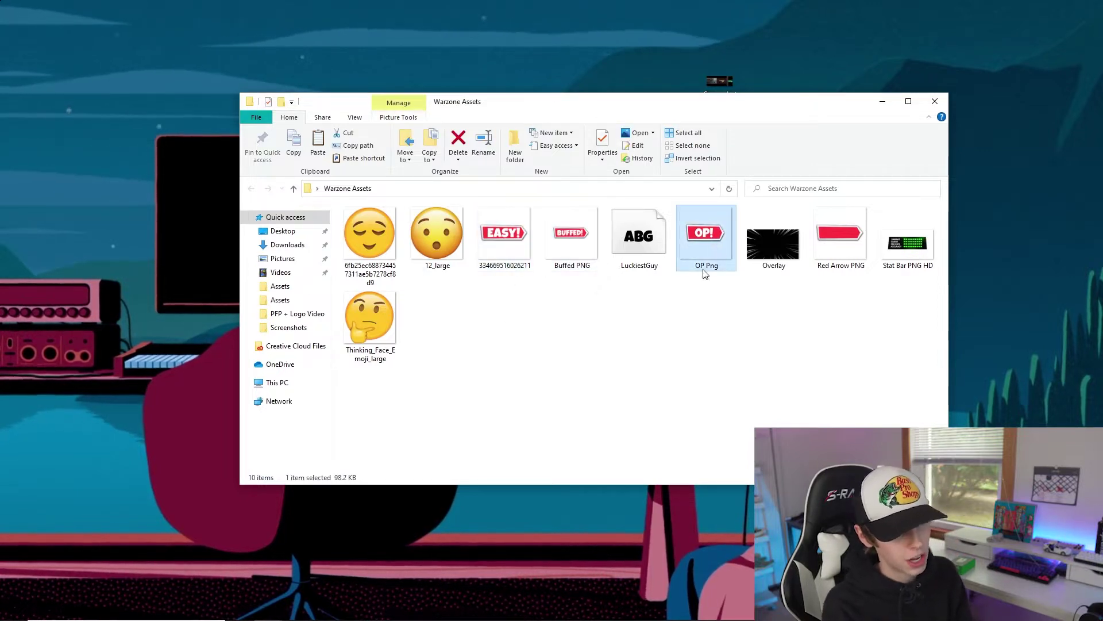
{"action": "key", "text": "Left"}
{"action": "left_click", "coordinate": [578, 241]}
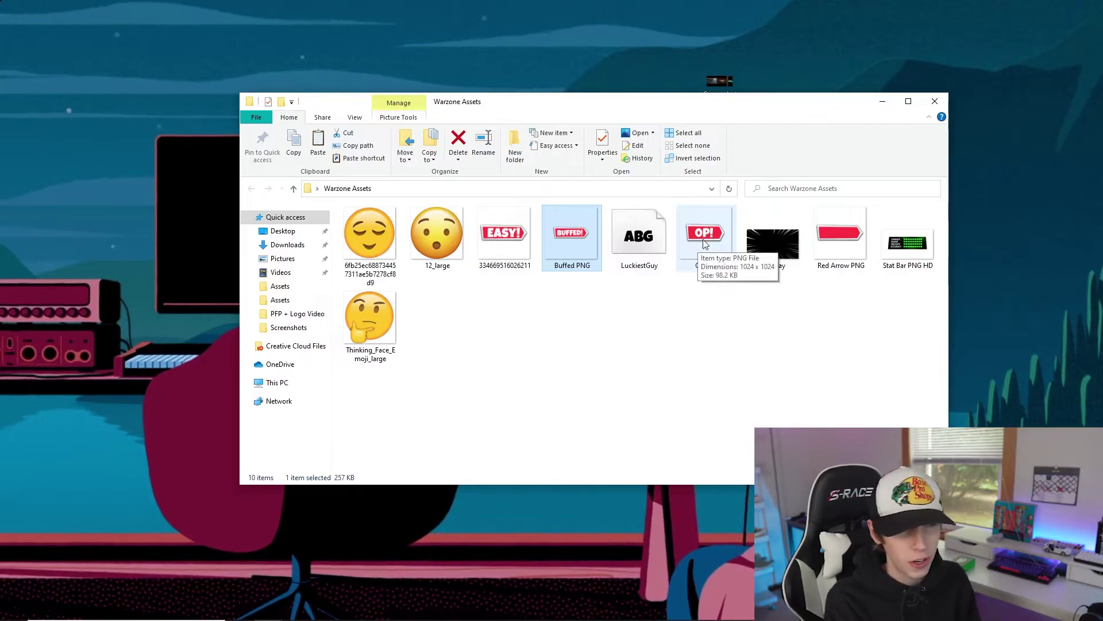
{"action": "key", "text": "Right"}
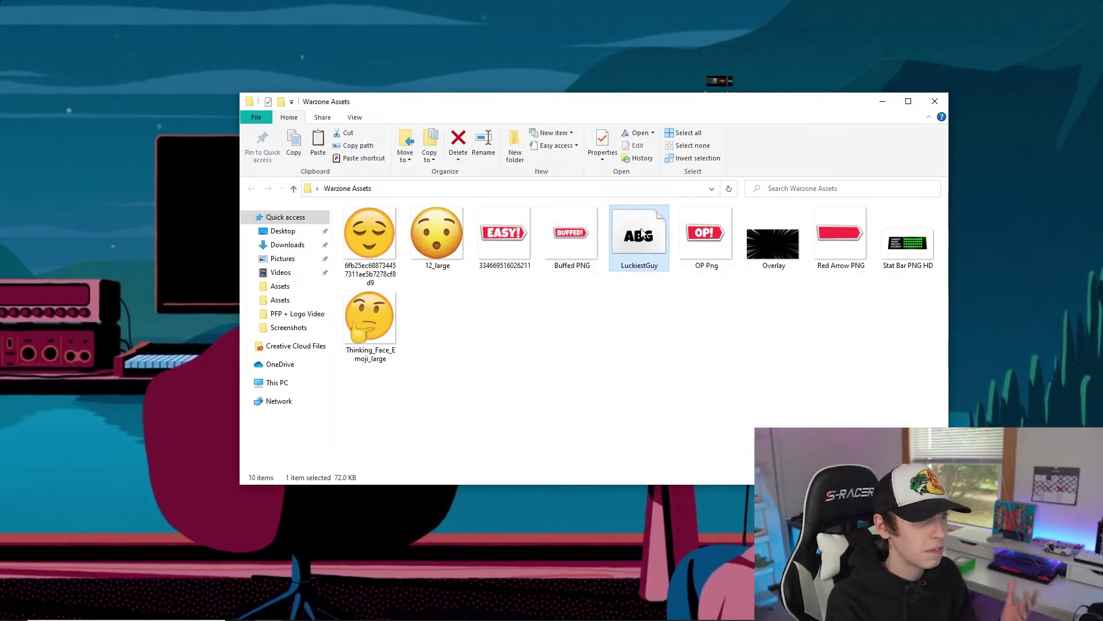
{"action": "left_click", "coordinate": [705, 235]}
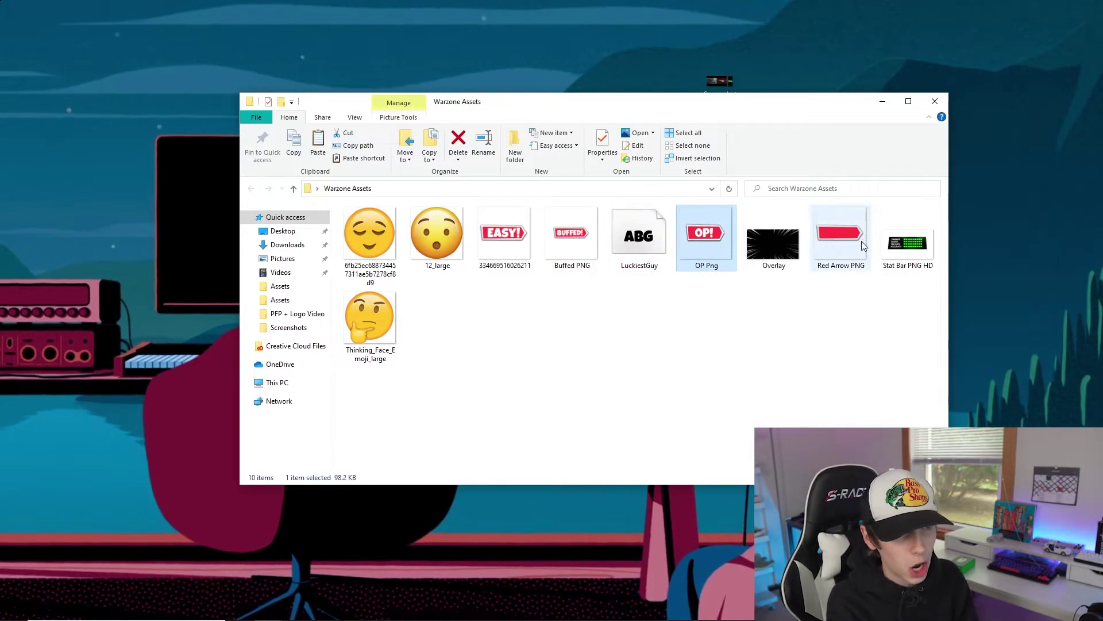
{"action": "left_click", "coordinate": [841, 235]}
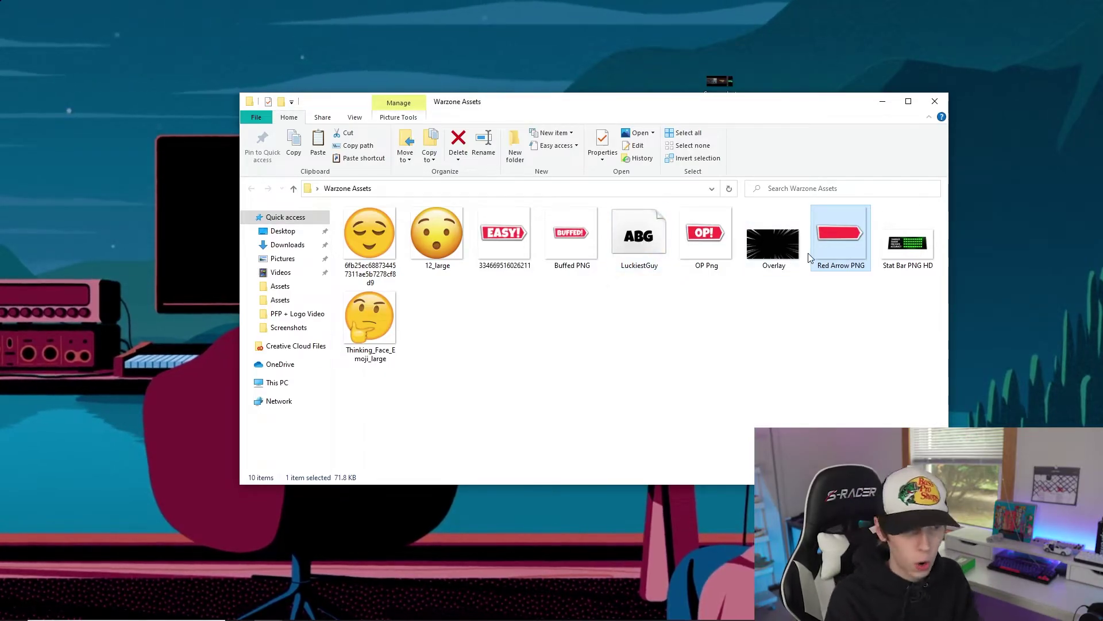
- Preview the Stat Bar PNG HD and Overlay images from the Warzone Assets folder one after the other
{"action": "double_click", "coordinate": [900, 244]}
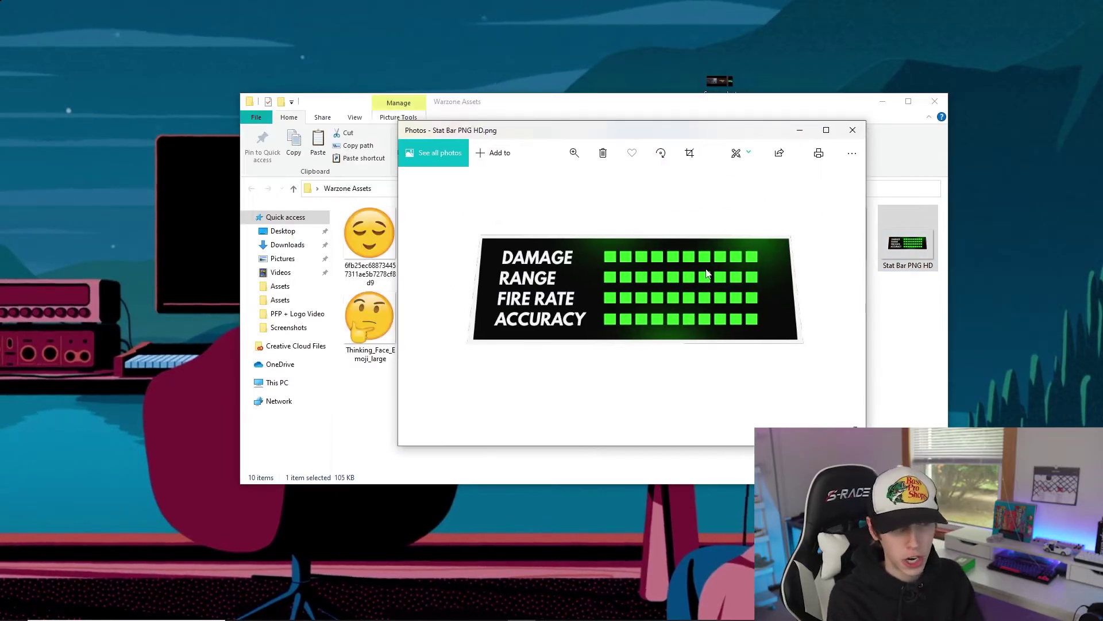
{"action": "left_click", "coordinate": [851, 130]}
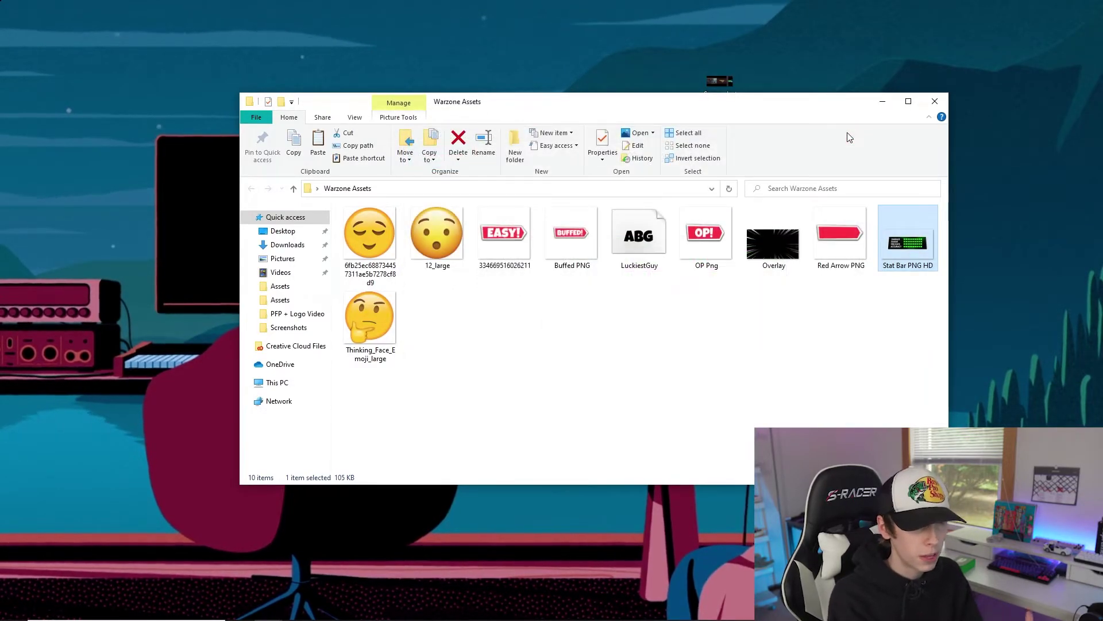
{"action": "double_click", "coordinate": [773, 241]}
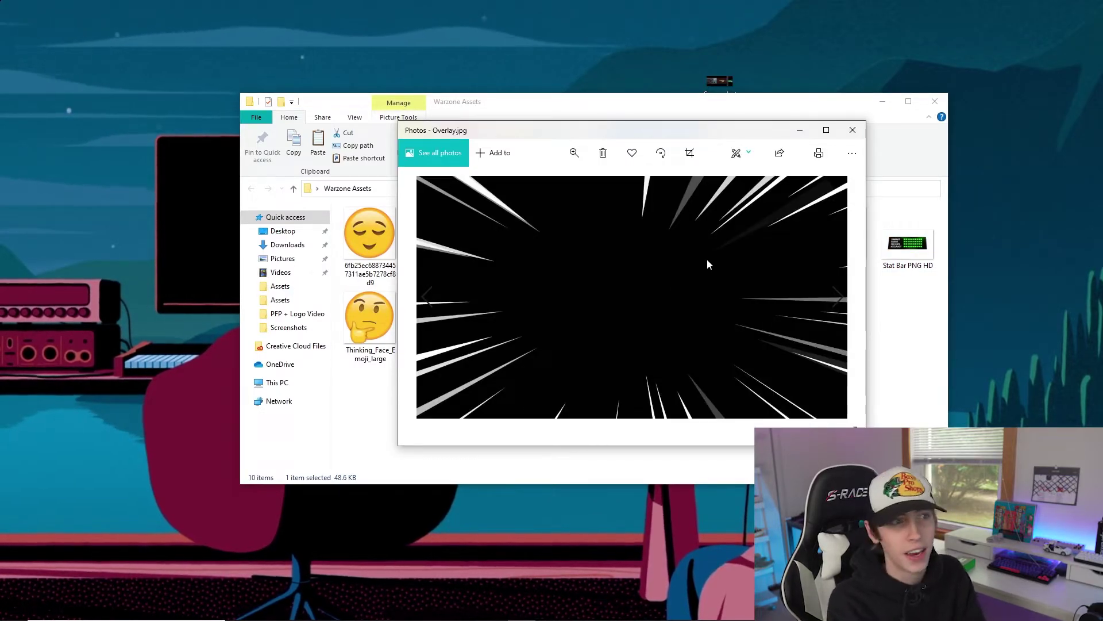
{"action": "left_click", "coordinate": [852, 130]}
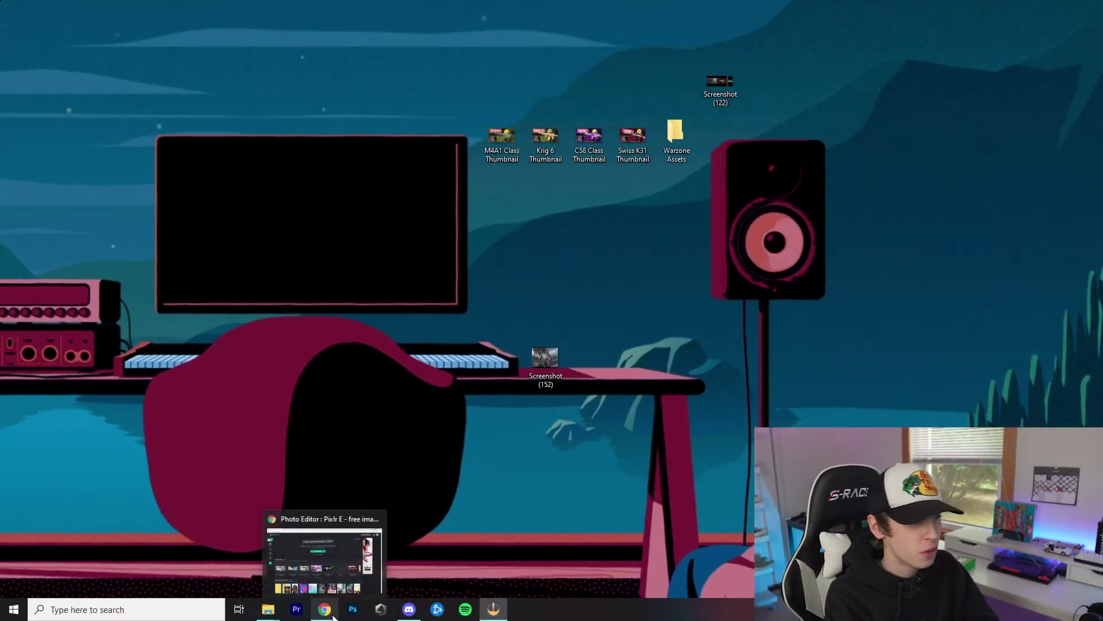
- Switch to Pixlr E in Chrome and set up a new Web 720p (1280x720) document named "Warzone Thumbnail"
{"action": "left_click", "coordinate": [333, 617]}
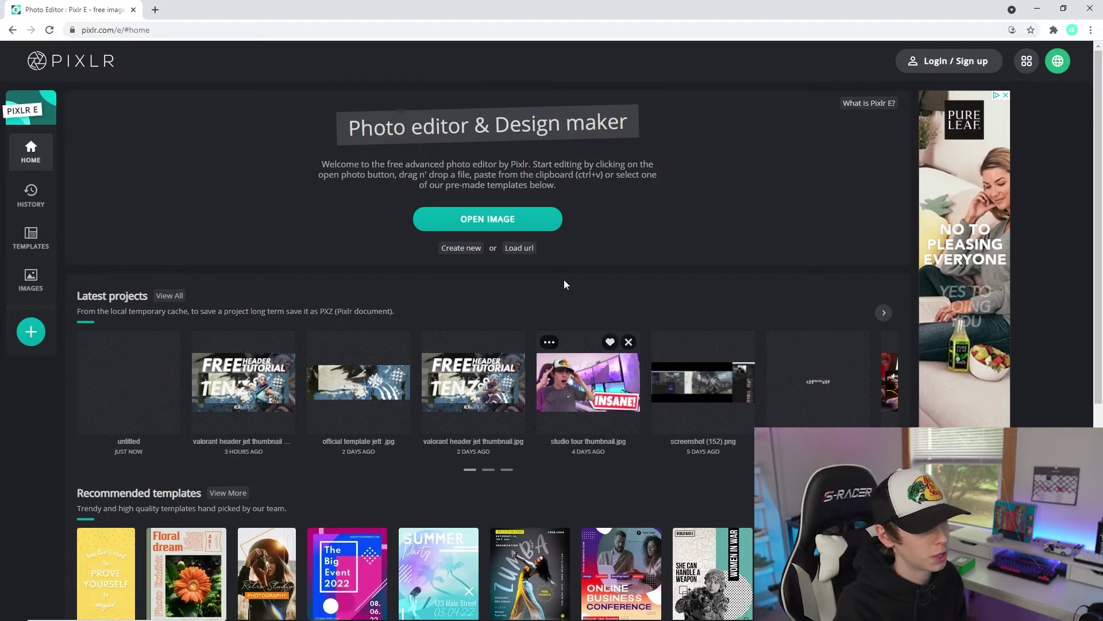
{"action": "left_click", "coordinate": [460, 249]}
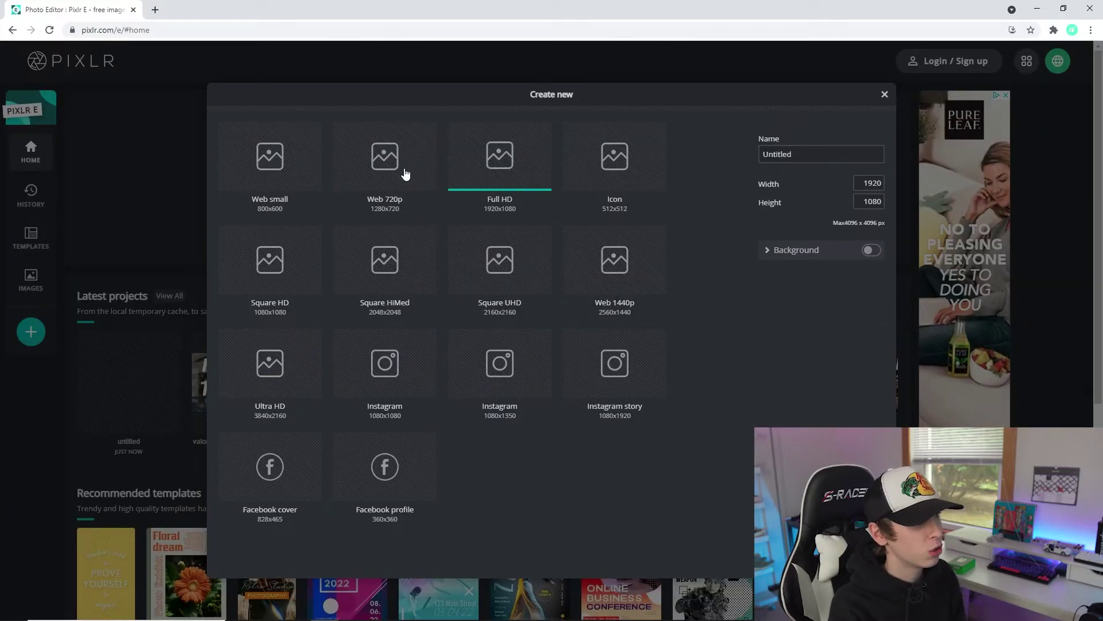
{"action": "left_click", "coordinate": [845, 155]}
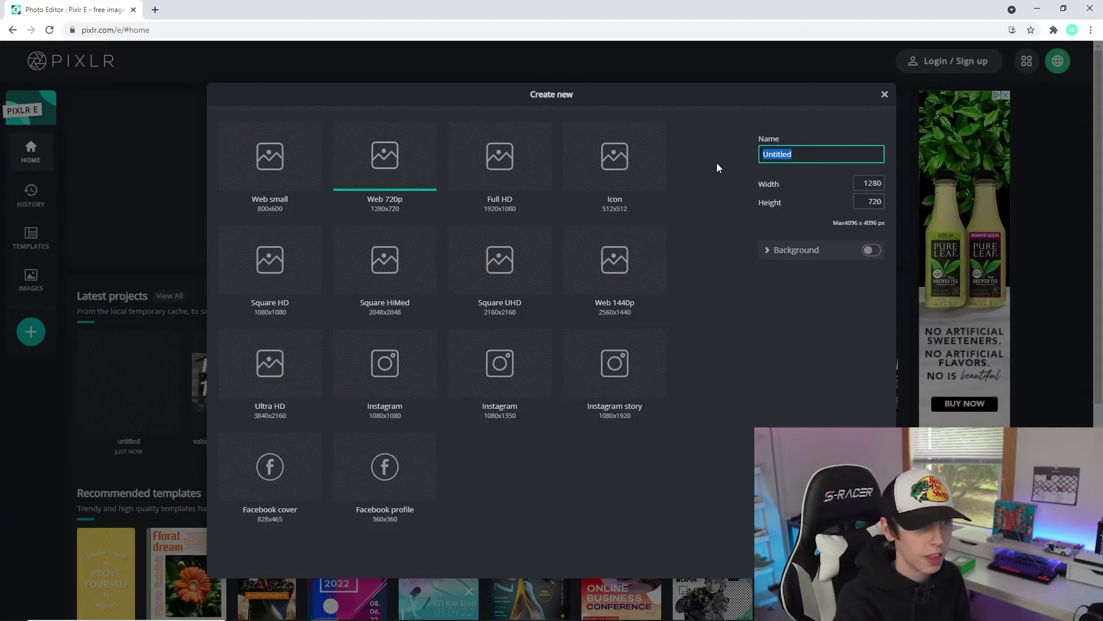
{"action": "type", "text": "Warzone tT"}
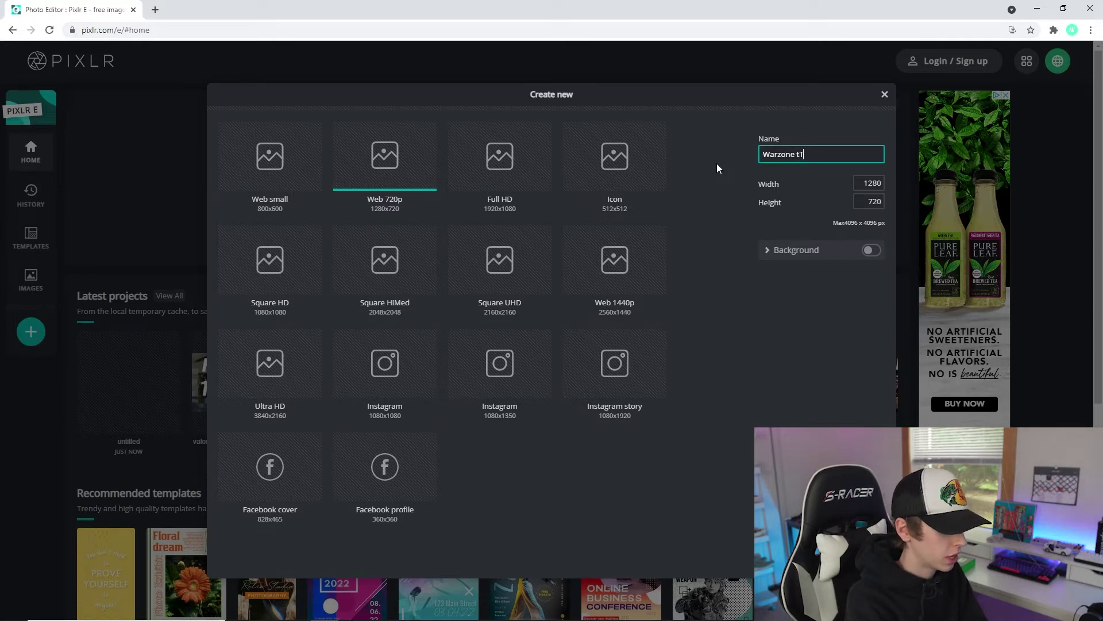
{"action": "key", "text": "BackSpace"}
{"action": "type", "text": "Thumbnail"}
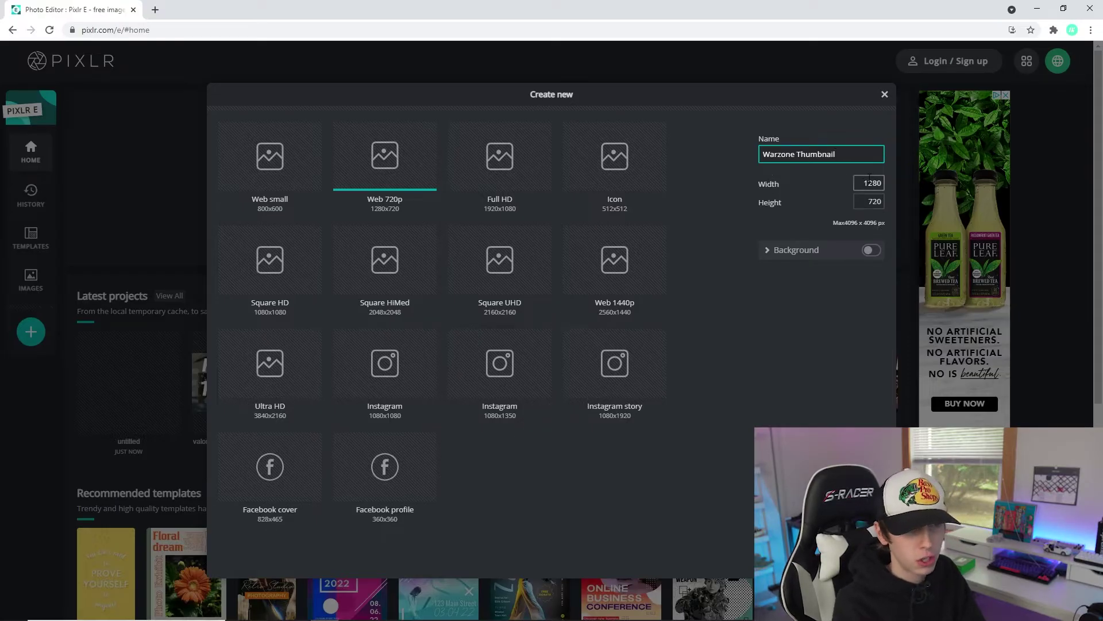
- Enable the new document's background with the near-black colour #0A0A0A and create the document
{"action": "left_click", "coordinate": [871, 251]}
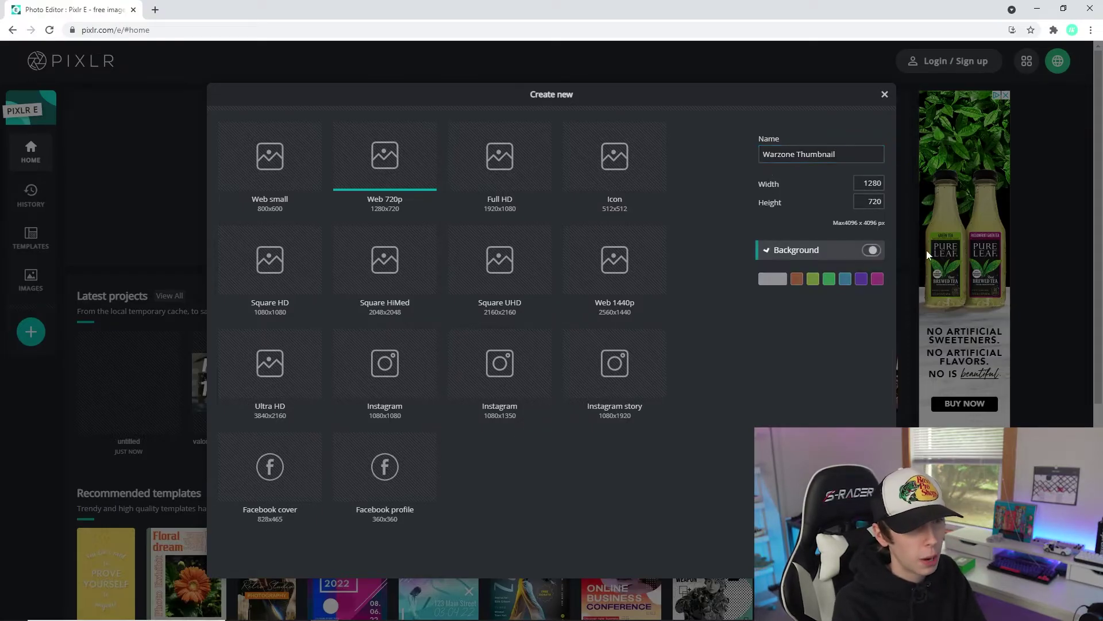
{"action": "left_click", "coordinate": [774, 280]}
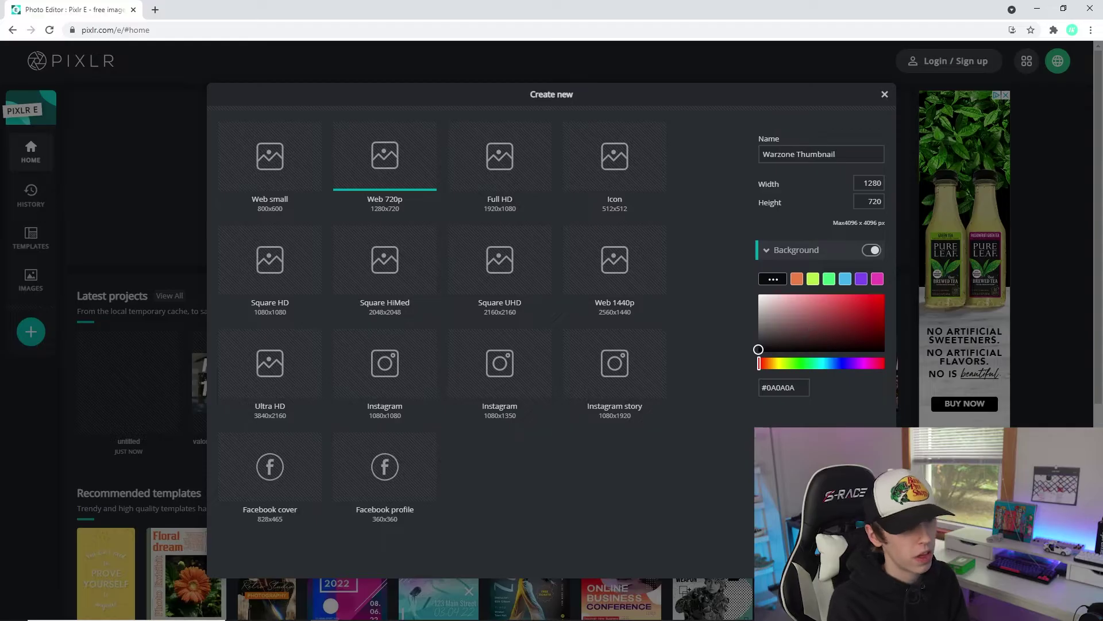
{"action": "left_click", "coordinate": [839, 555]}
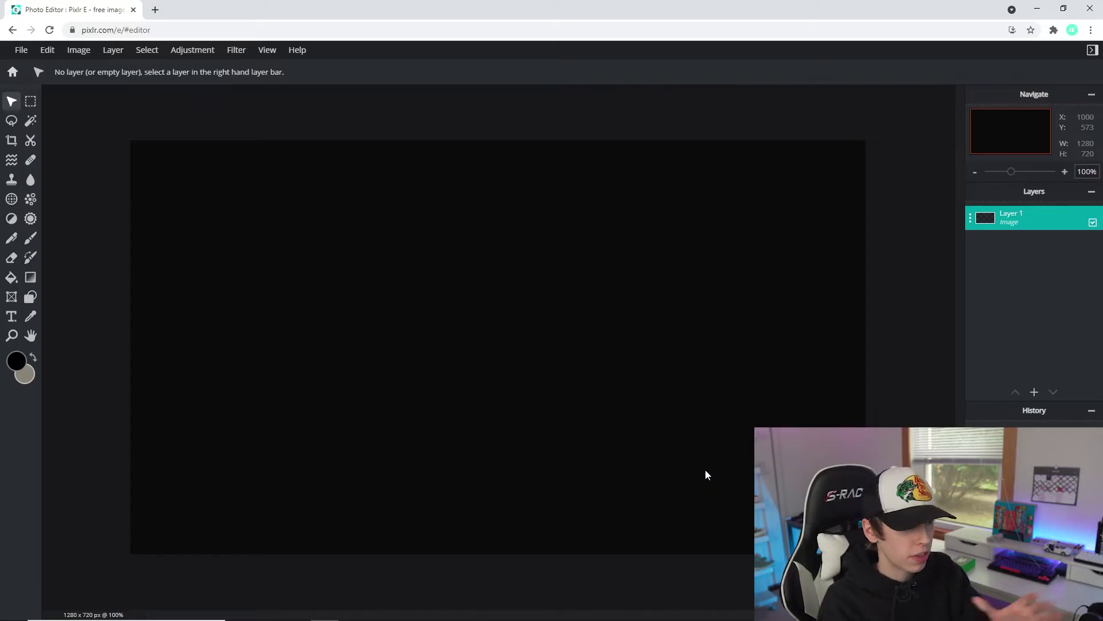
- View the finished C58 Class Thumbnail from the desktop, enlarged, as a layout reference
{"action": "left_click", "coordinate": [1036, 6]}
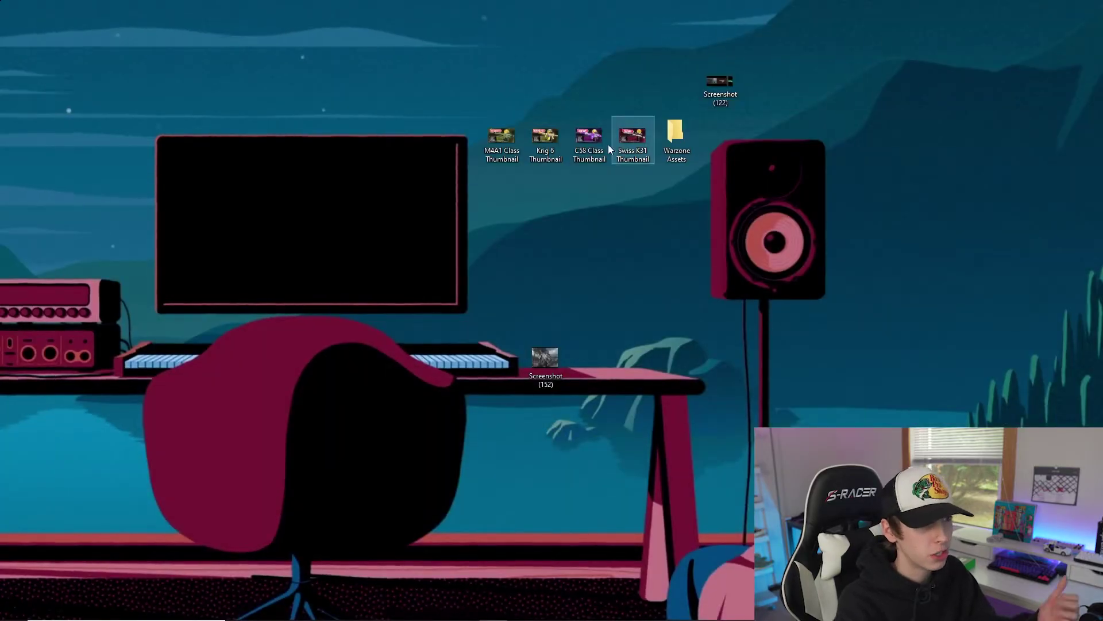
{"action": "double_click", "coordinate": [591, 137]}
{"action": "left_click_drag", "start_coordinate": [754, 126], "coordinate": [630, 205]}
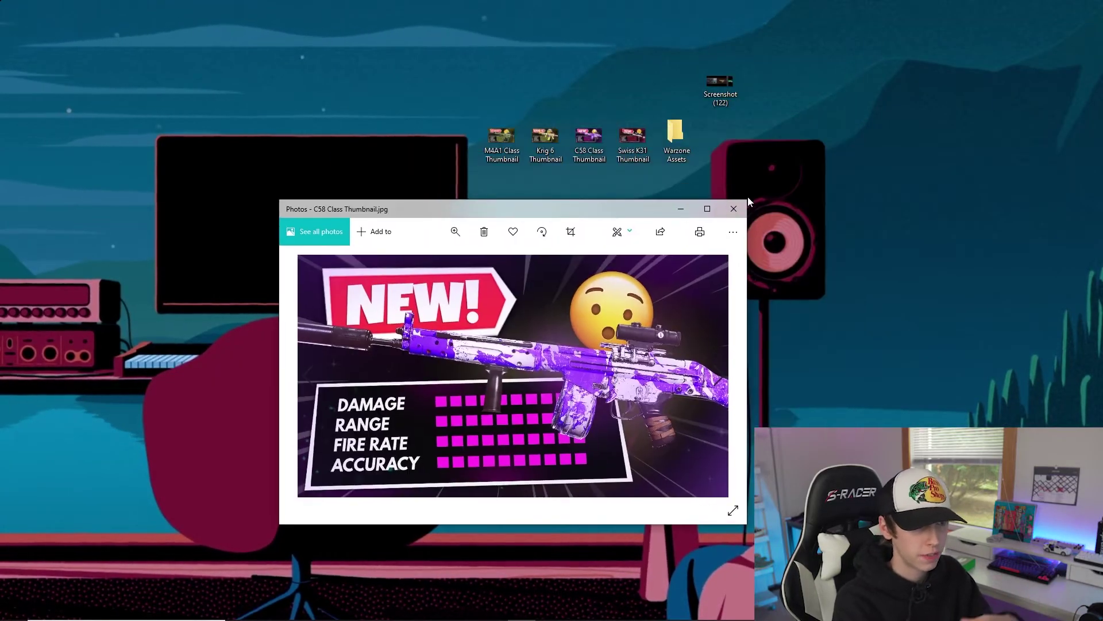
{"action": "left_click_drag", "start_coordinate": [743, 197], "coordinate": [884, 125]}
{"action": "left_click_drag", "start_coordinate": [498, 140], "coordinate": [473, 127]}
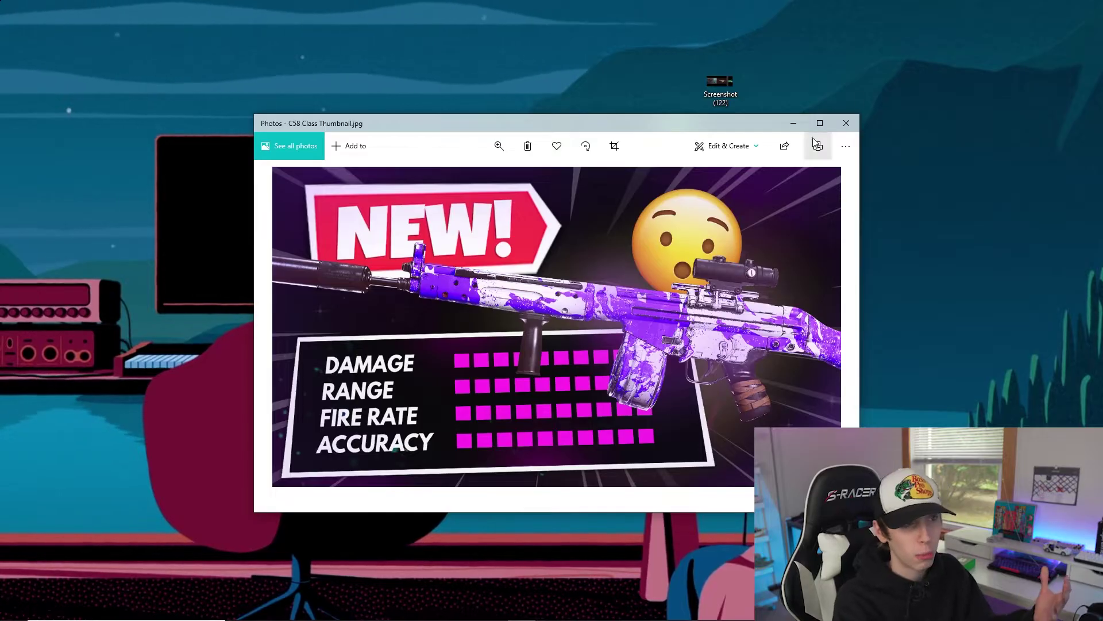
{"action": "left_click", "coordinate": [847, 123]}
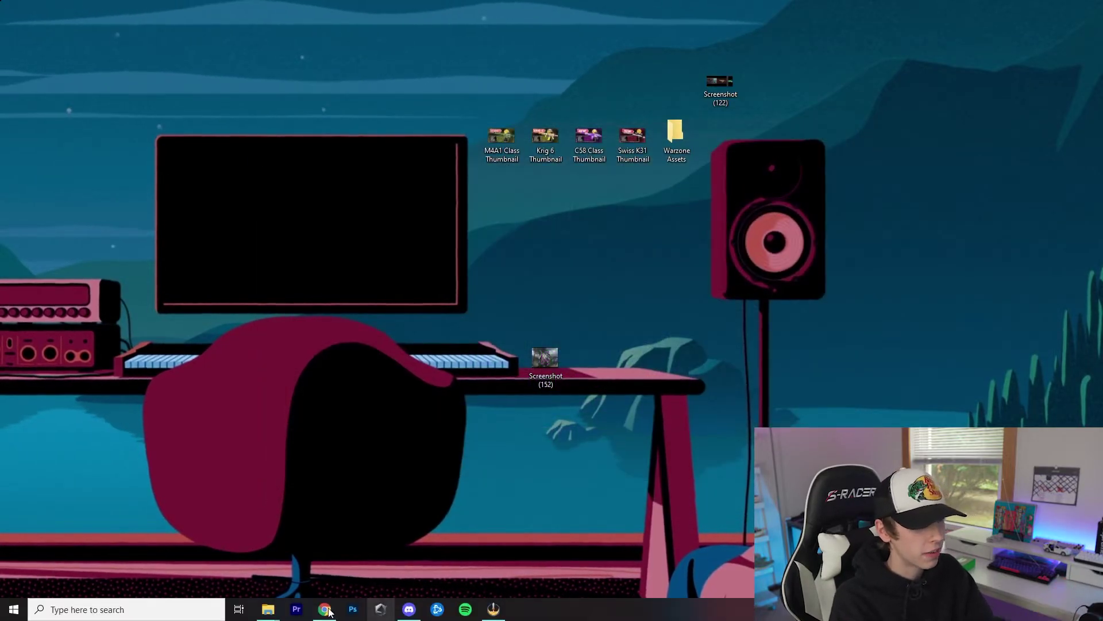
- Return to Pixlr E and add Stat Bar PNG HD from the Warzone Assets folder as an image layer
{"action": "left_click", "coordinate": [324, 609]}
{"action": "left_click", "coordinate": [113, 50]}
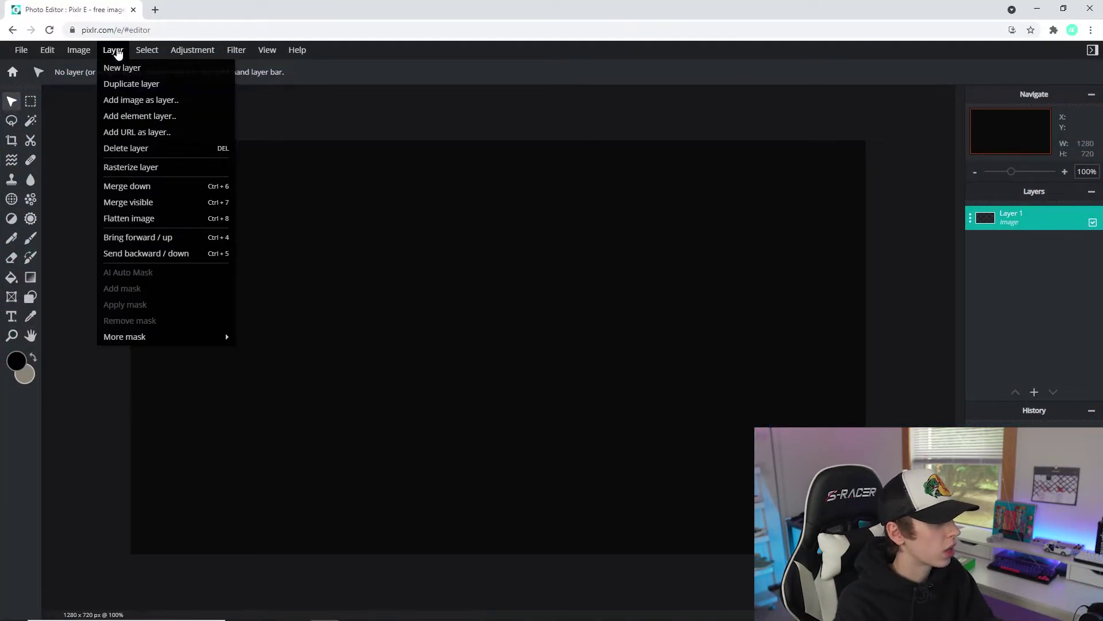
{"action": "left_click", "coordinate": [135, 98]}
{"action": "scroll", "coordinate": [632, 274], "scroll_direction": "down", "scroll_amount": 5}
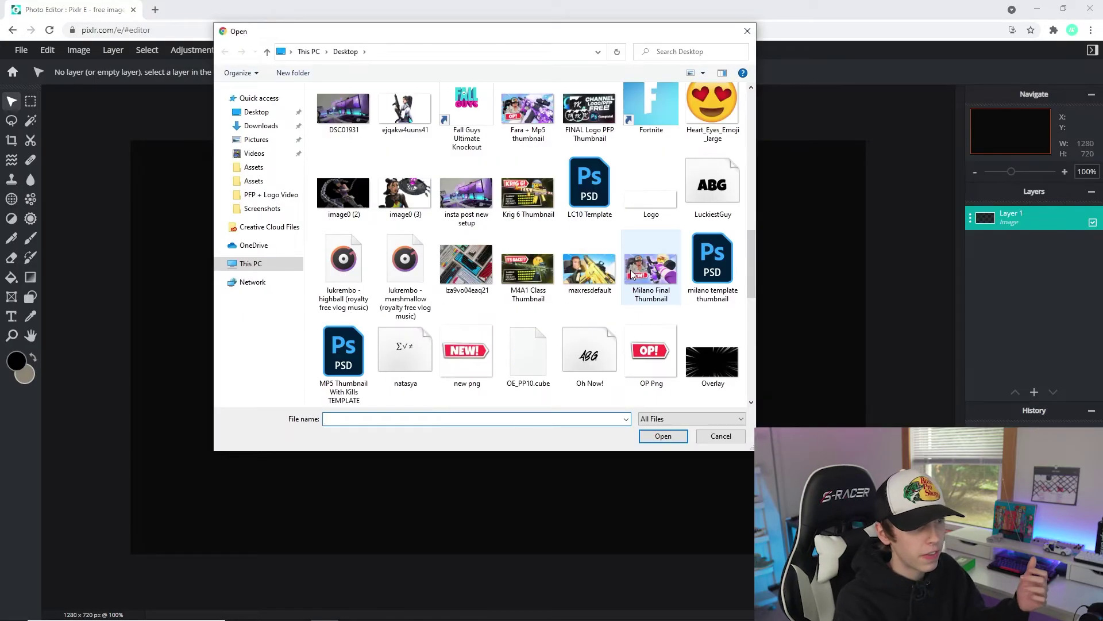
{"action": "scroll", "coordinate": [636, 269], "scroll_direction": "down", "scroll_amount": 3}
{"action": "double_click", "coordinate": [623, 273]}
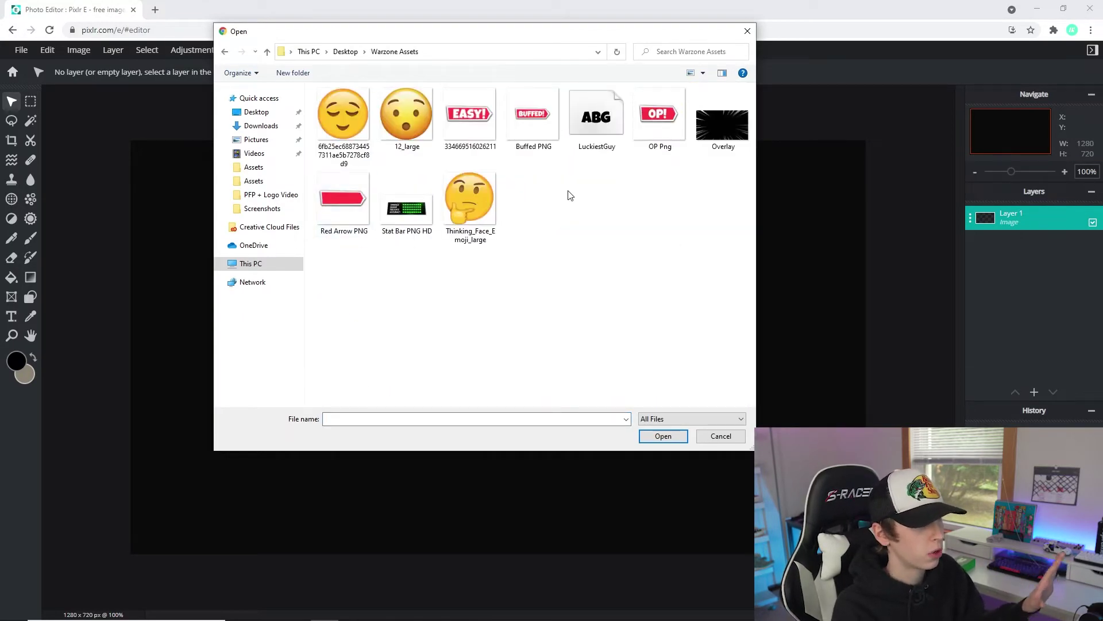
{"action": "double_click", "coordinate": [406, 206]}
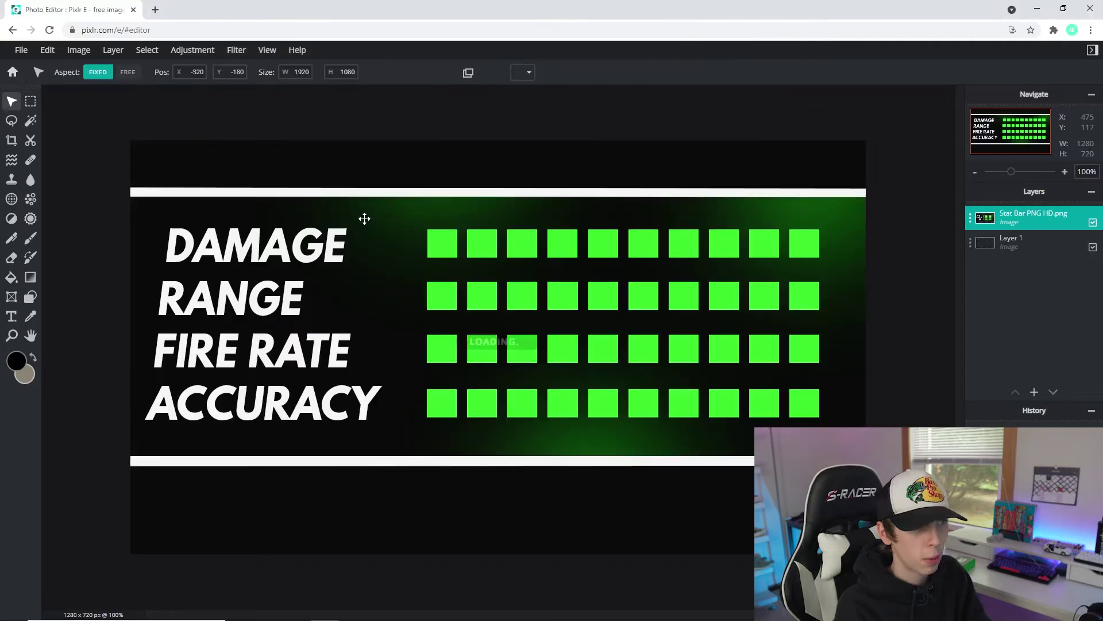
- Free-transform the stat bar layer down to about 1096 x 617 px in the canvas's lower-left area and apply it
{"action": "left_click", "coordinate": [47, 50]}
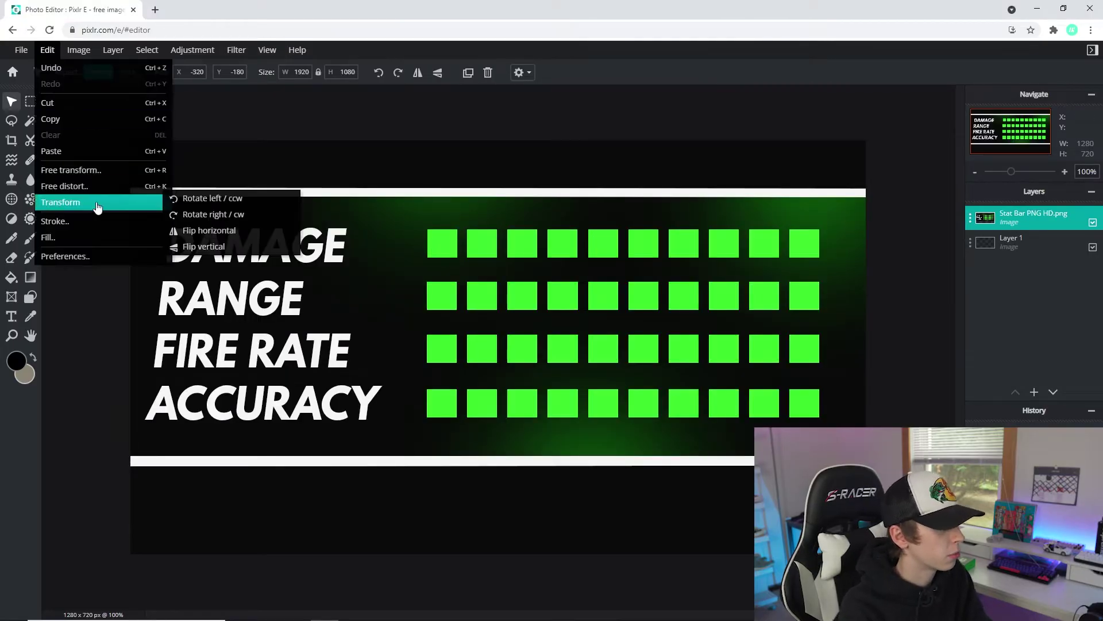
{"action": "left_click", "coordinate": [69, 171]}
{"action": "left_click_drag", "start_coordinate": [279, 230], "coordinate": [538, 306]}
{"action": "left_click_drag", "start_coordinate": [208, 116], "coordinate": [729, 408]}
{"action": "left_click_drag", "start_coordinate": [852, 482], "coordinate": [299, 342]}
{"action": "left_click_drag", "start_coordinate": [758, 266], "coordinate": [807, 239]}
{"action": "left_click_drag", "start_coordinate": [765, 260], "coordinate": [690, 315]}
{"action": "left_click", "coordinate": [844, 320]}
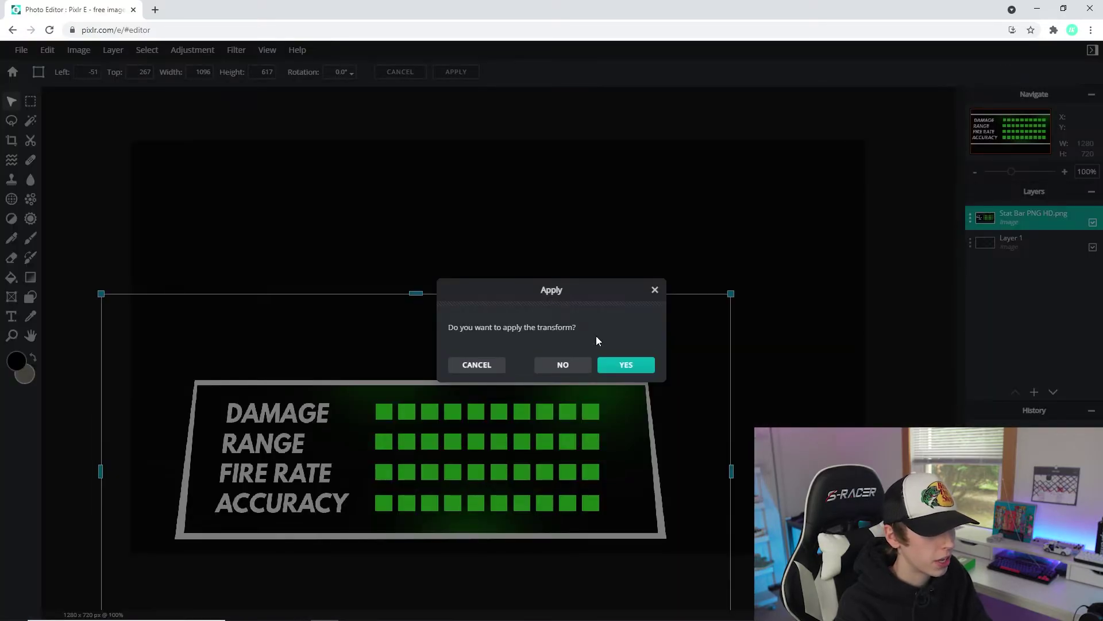
{"action": "left_click", "coordinate": [624, 367]}
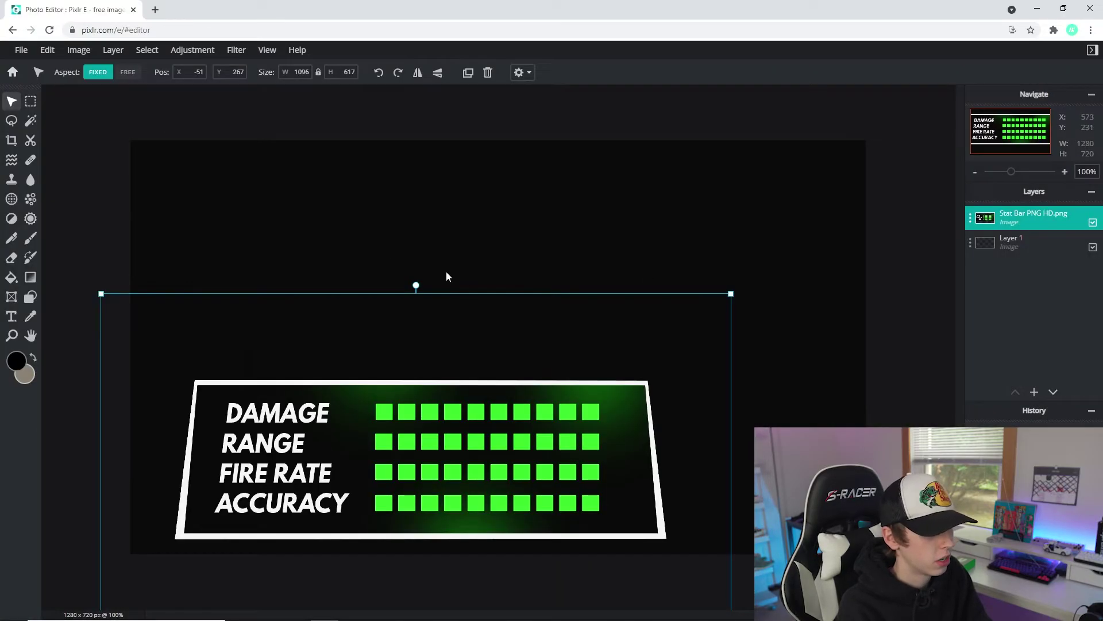
- Rotate the stat bar slightly counterclockwise and enlarge it a little in the canvas's lower-left area
{"action": "left_click_drag", "start_coordinate": [417, 284], "coordinate": [412, 281]}
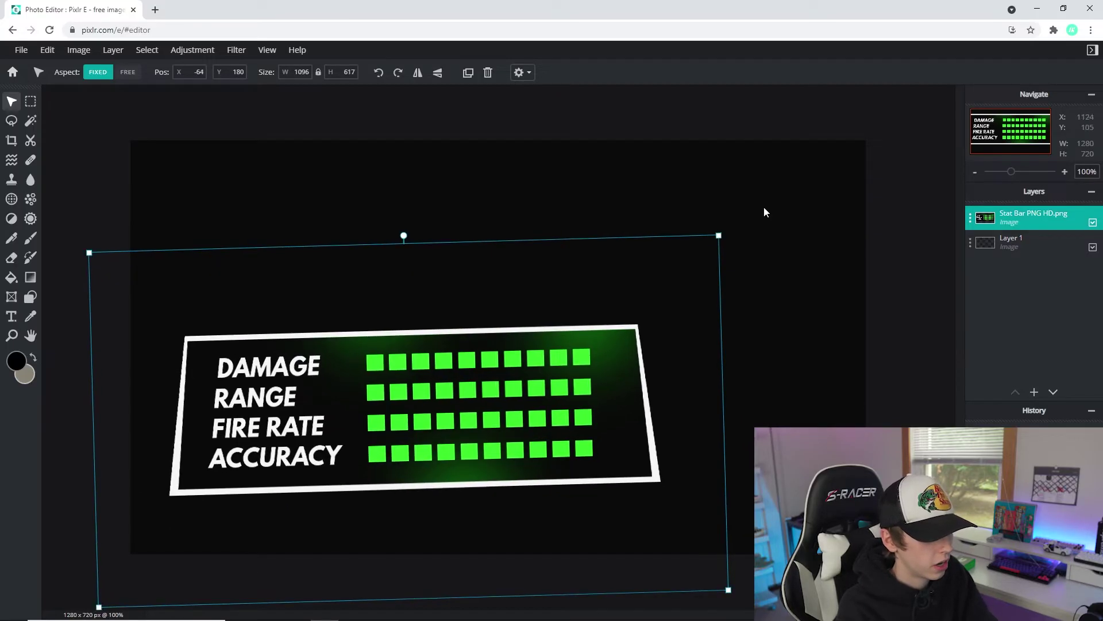
{"action": "left_click_drag", "start_coordinate": [718, 235], "coordinate": [687, 263]}
{"action": "left_click", "coordinate": [402, 115]}
- Add the closed-eyes smiling emoji as an image layer, scaled to about 273 px at the canvas's upper right
{"action": "left_click", "coordinate": [113, 50]}
{"action": "left_click", "coordinate": [222, 119]}
{"action": "double_click", "coordinate": [335, 108]}
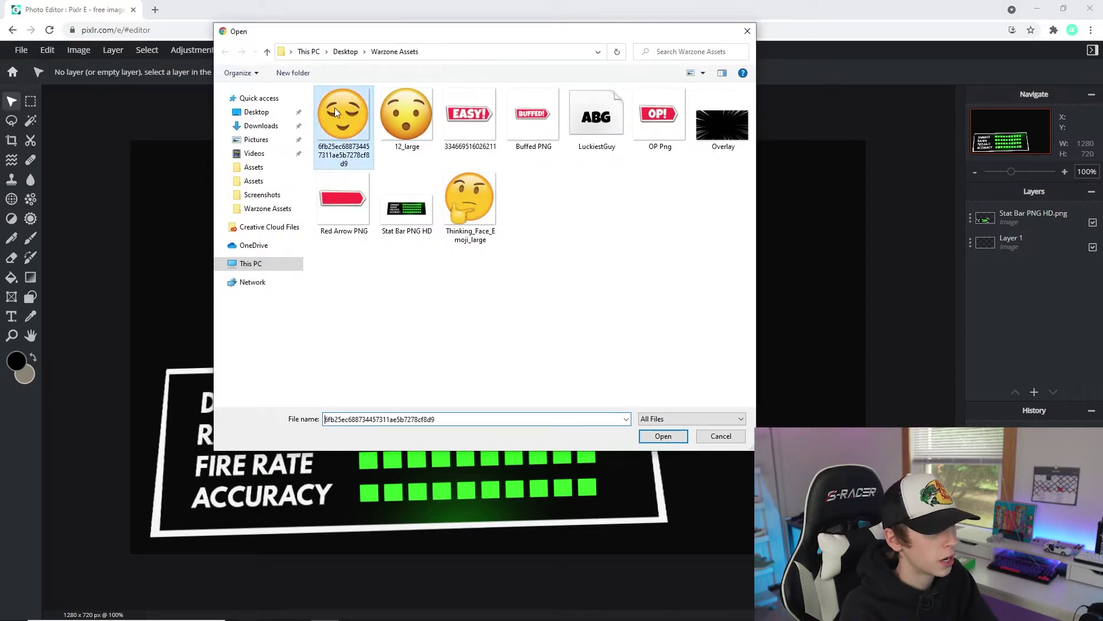
{"action": "left_click_drag", "start_coordinate": [664, 181], "coordinate": [431, 337]}
{"action": "left_click_drag", "start_coordinate": [461, 415], "coordinate": [710, 220]}
{"action": "left_click_drag", "start_coordinate": [779, 176], "coordinate": [737, 202]}
{"action": "left_click", "coordinate": [844, 126]}
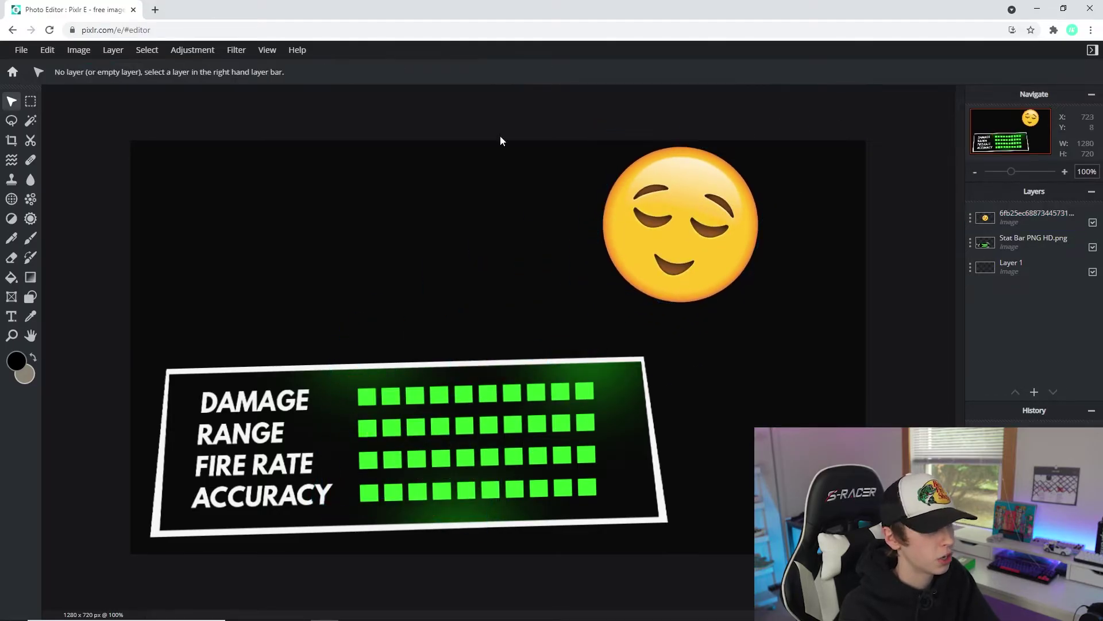
- Add Buffed PNG from the Warzone Assets folder as an image layer above the emoji
{"action": "left_click", "coordinate": [658, 209]}
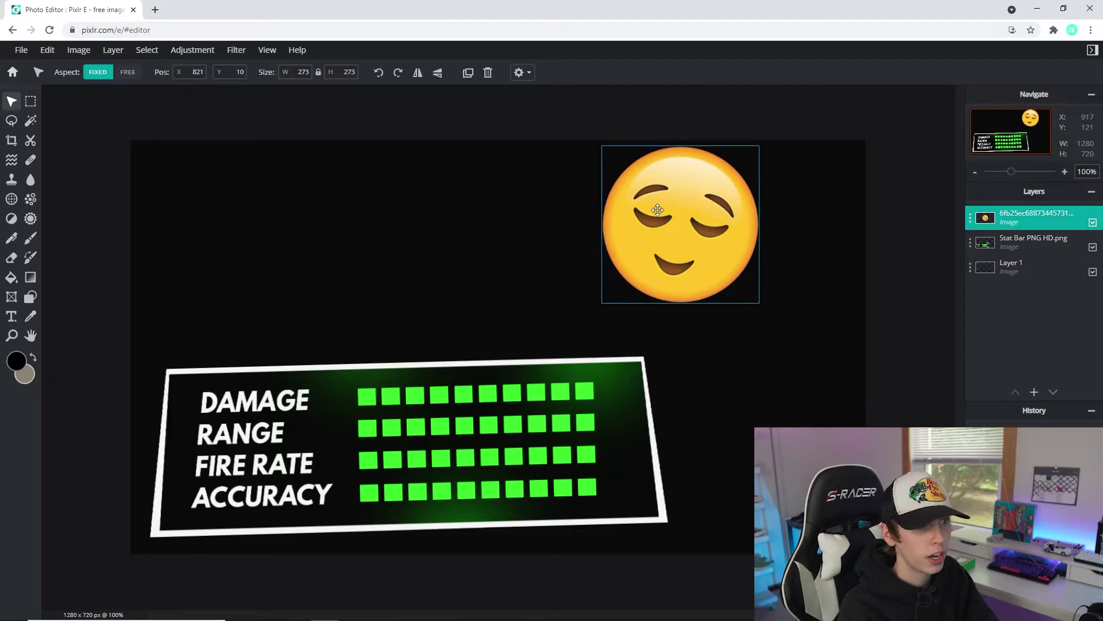
{"action": "left_click", "coordinate": [113, 51]}
{"action": "left_click", "coordinate": [167, 98]}
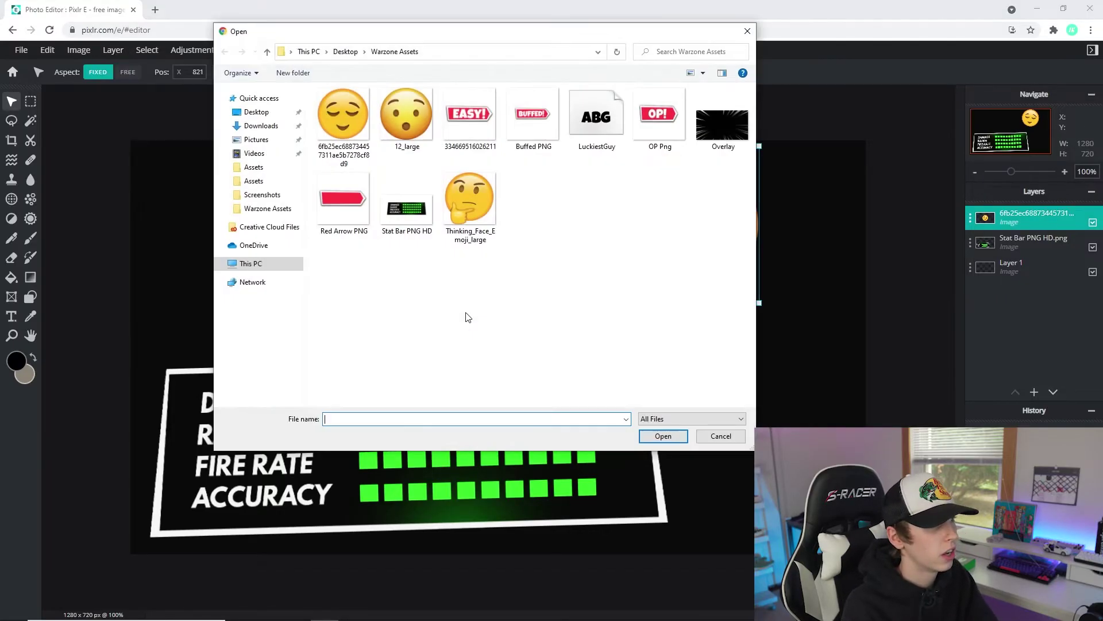
{"action": "double_click", "coordinate": [523, 130]}
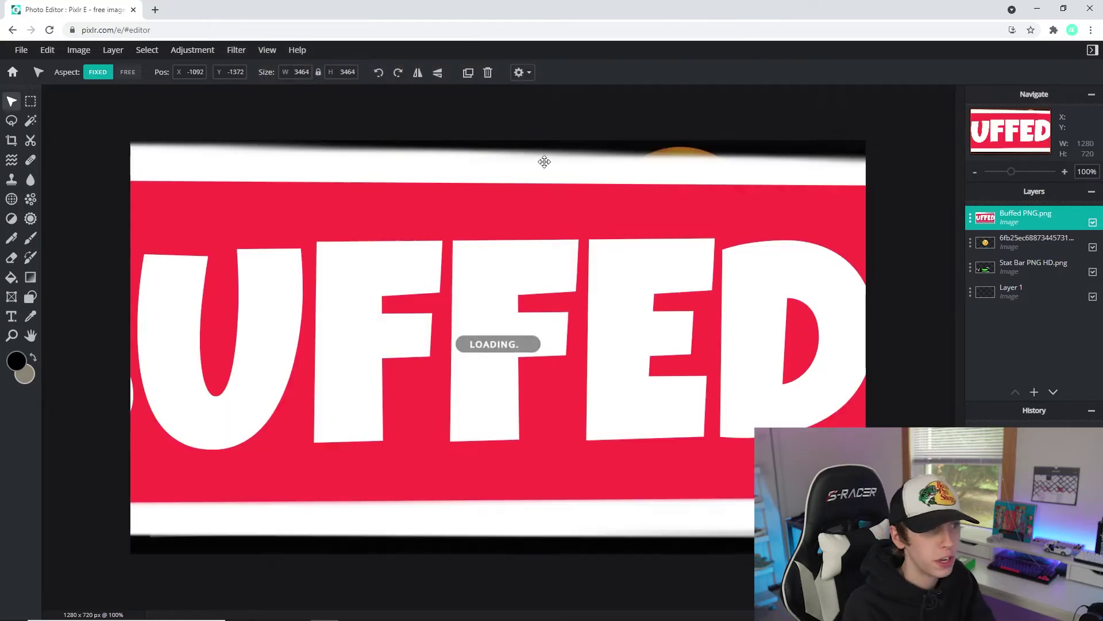
- Free-transform the oversized Buffed layer down to about 948 x 948 px and apply the transform
{"action": "left_click", "coordinate": [47, 50]}
{"action": "left_click", "coordinate": [91, 172]}
{"action": "left_click_drag", "start_coordinate": [268, 209], "coordinate": [182, 211]}
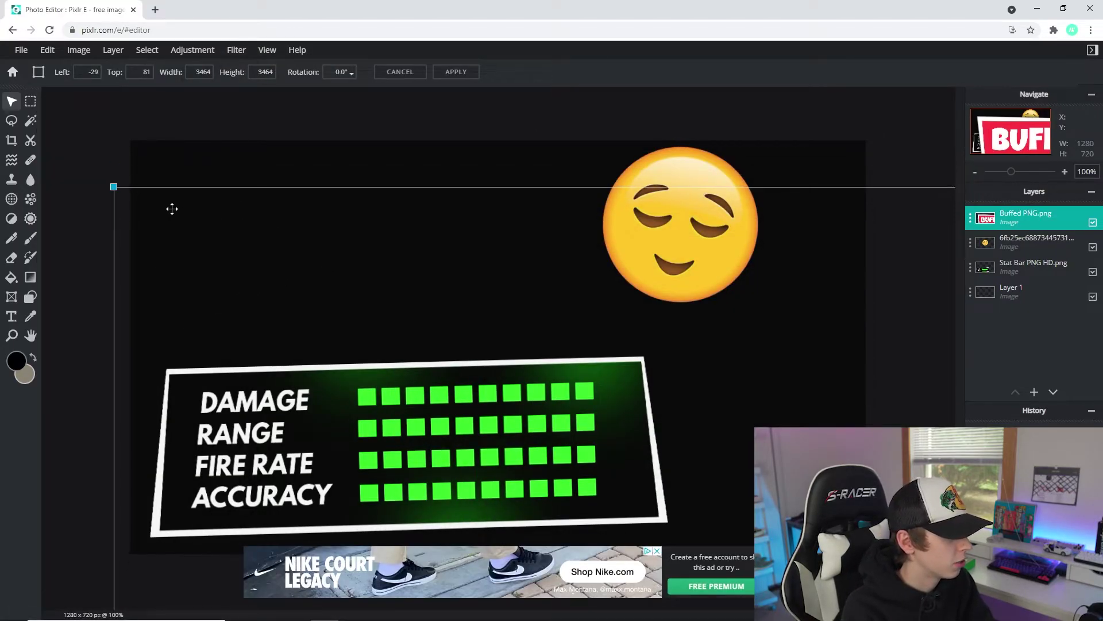
{"action": "left_click_drag", "start_coordinate": [114, 188], "coordinate": [572, 377]}
{"action": "left_click_drag", "start_coordinate": [470, 325], "coordinate": [585, 344]}
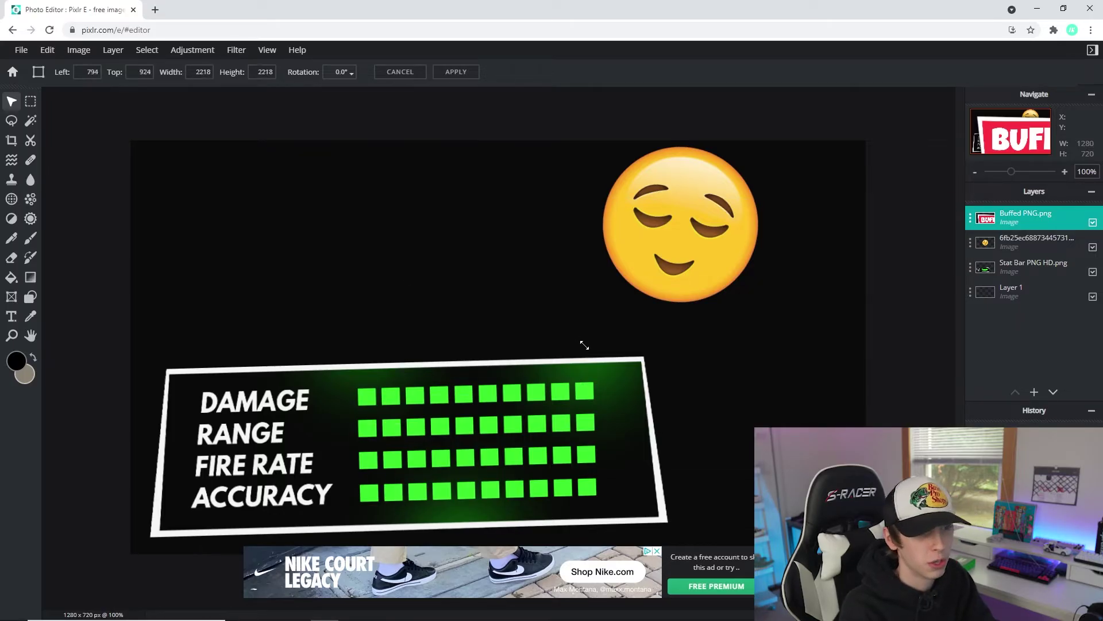
{"action": "left_click_drag", "start_coordinate": [348, 269], "coordinate": [531, 277]}
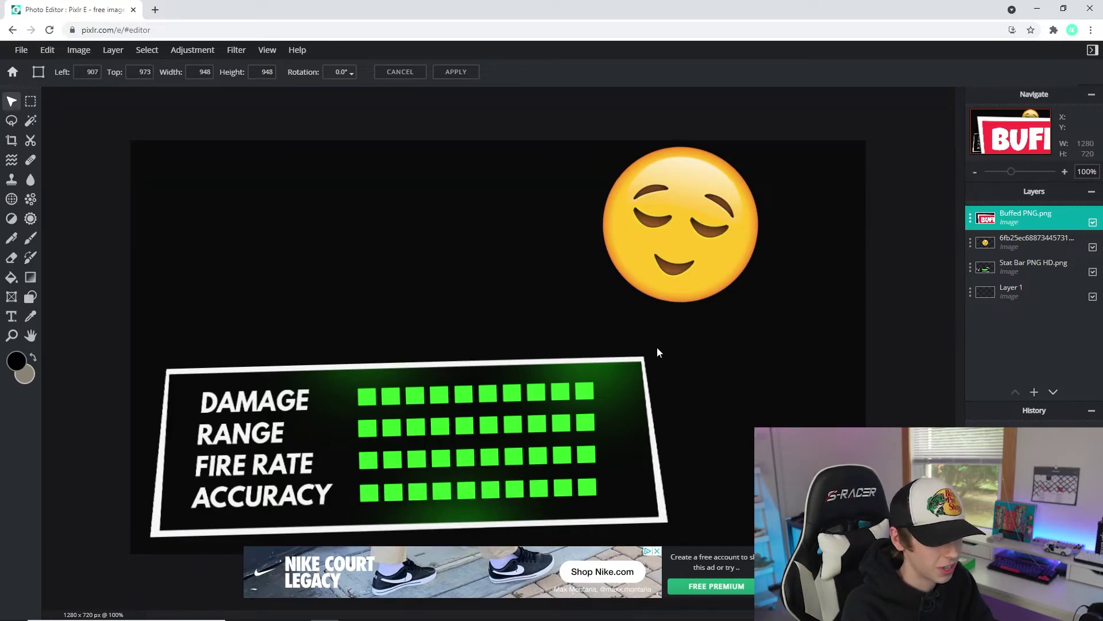
{"action": "key", "text": "Return"}
- Place the BUFFED! badge in the canvas's upper-left area, scaled to about 787 px and rotated slightly counterclockwise
{"action": "left_click_drag", "start_coordinate": [488, 288], "coordinate": [424, 239]}
{"action": "left_click_drag", "start_coordinate": [670, 140], "coordinate": [459, 236]}
{"action": "left_click_drag", "start_coordinate": [331, 120], "coordinate": [307, 104]}
{"action": "left_click_drag", "start_coordinate": [464, 326], "coordinate": [453, 184]}
{"action": "left_click_drag", "start_coordinate": [568, 403], "coordinate": [575, 409]}
{"action": "left_click_drag", "start_coordinate": [495, 321], "coordinate": [493, 315]}
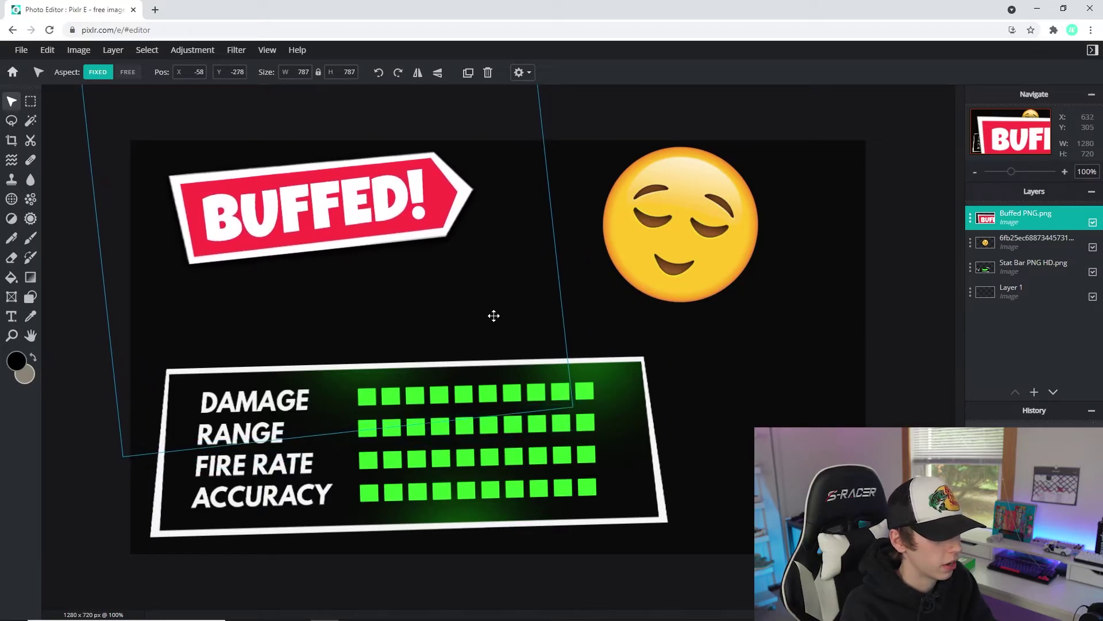
{"action": "left_click", "coordinate": [679, 108]}
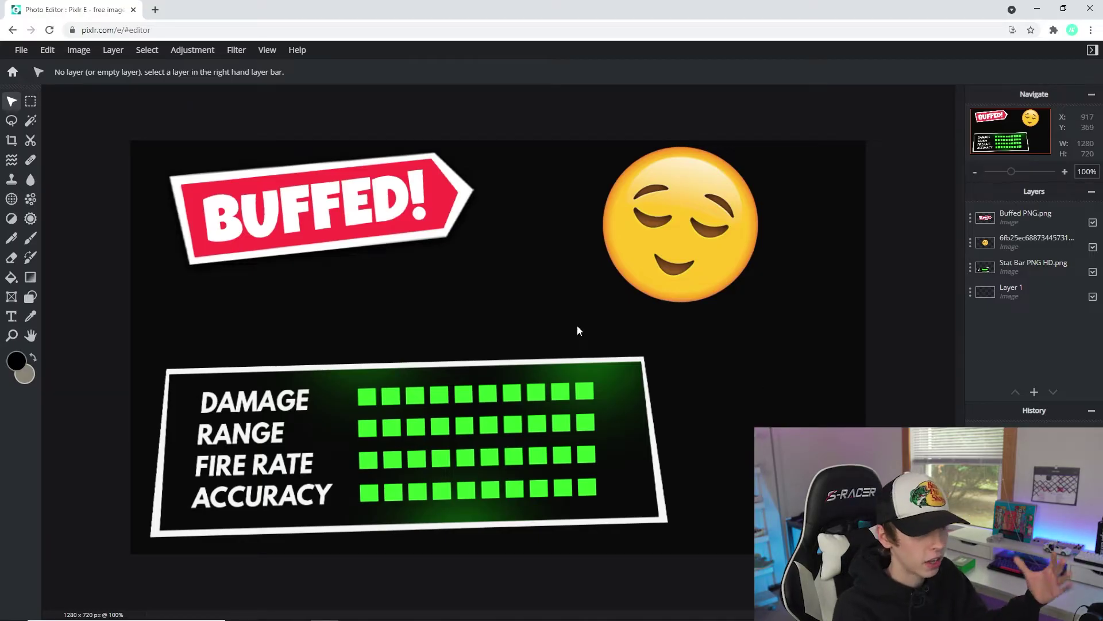
- Open Screenshot (122) from the desktop in Photos, examine the gun close up, and close the viewer
{"action": "key", "text": "super+d"}
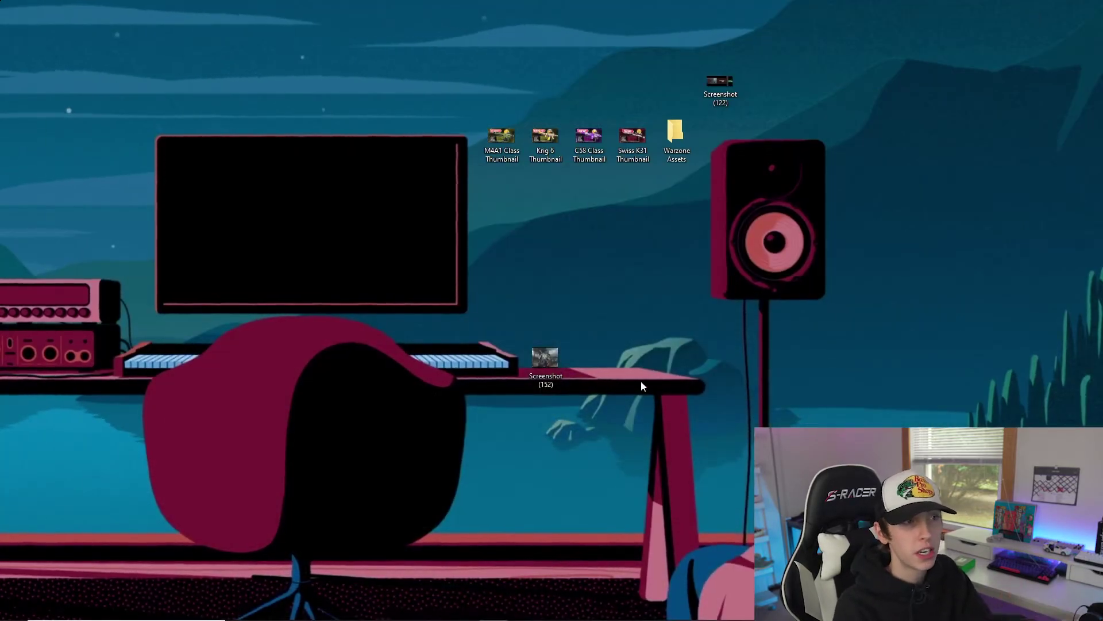
{"action": "double_click", "coordinate": [720, 85]}
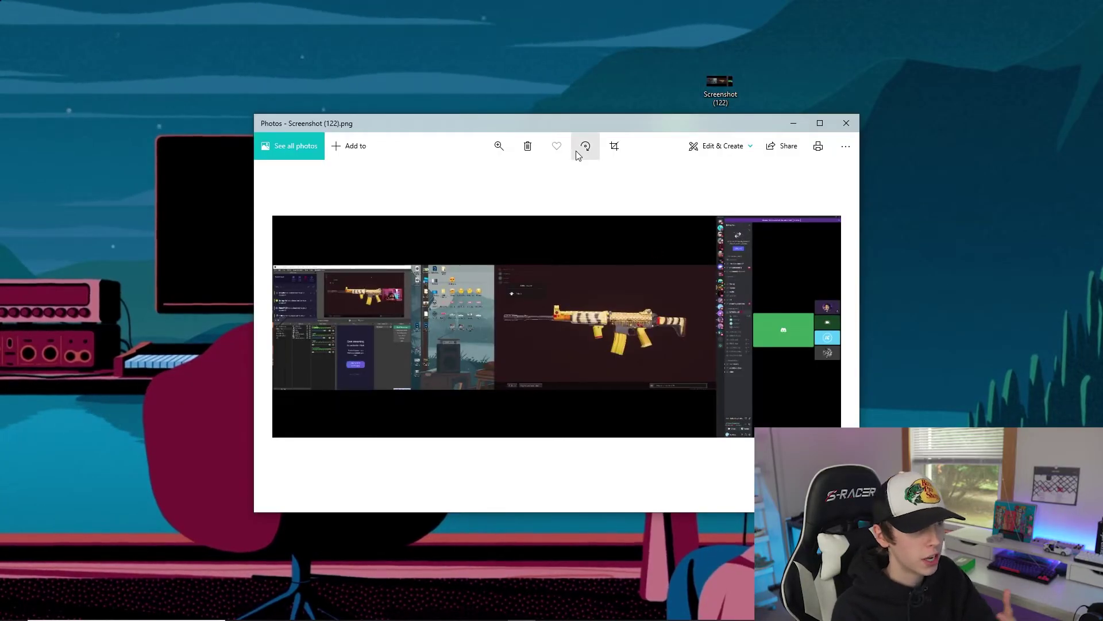
{"action": "left_click", "coordinate": [498, 147]}
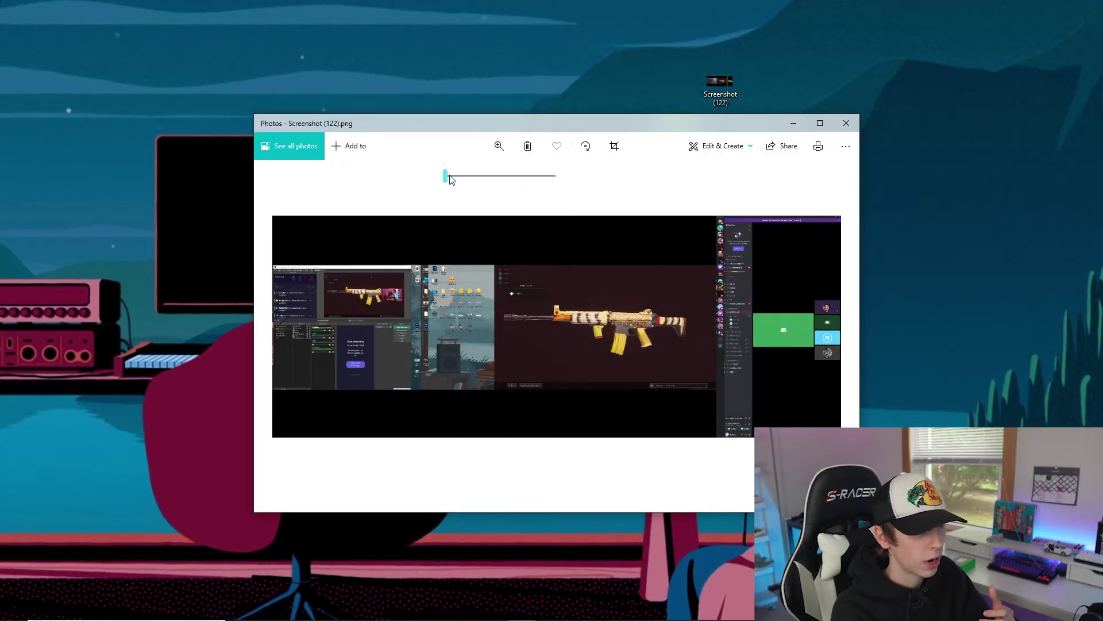
{"action": "mouse_move", "coordinate": [446, 175]}
{"action": "left_mouse_down"}
{"action": "mouse_move", "coordinate": [469, 177]}
{"action": "mouse_move", "coordinate": [447, 176]}
{"action": "left_mouse_up"}
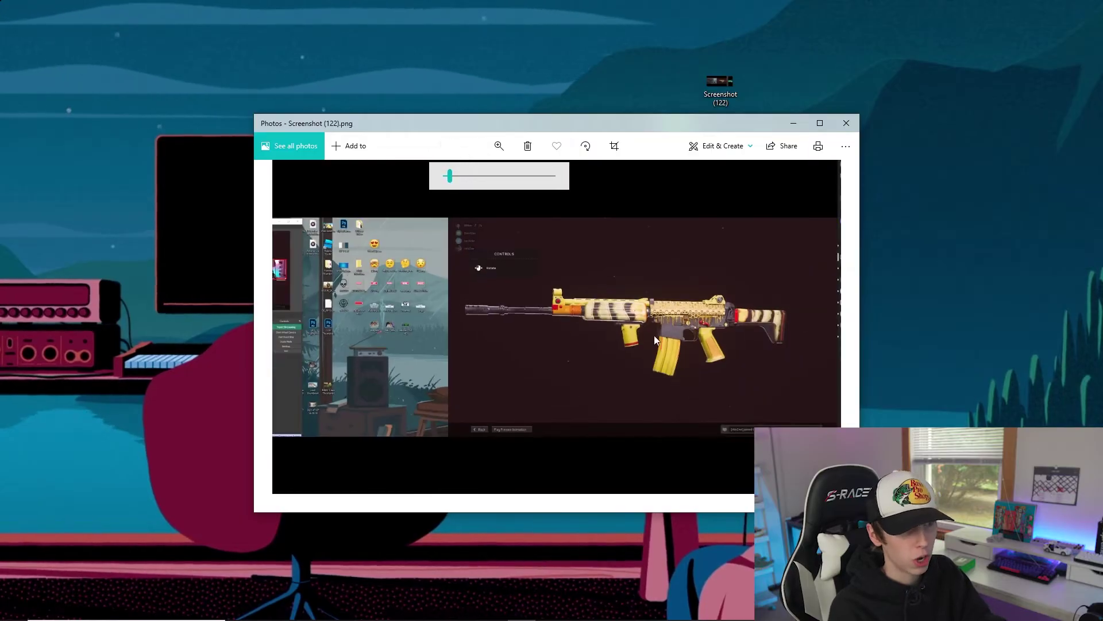
{"action": "left_click", "coordinate": [595, 333]}
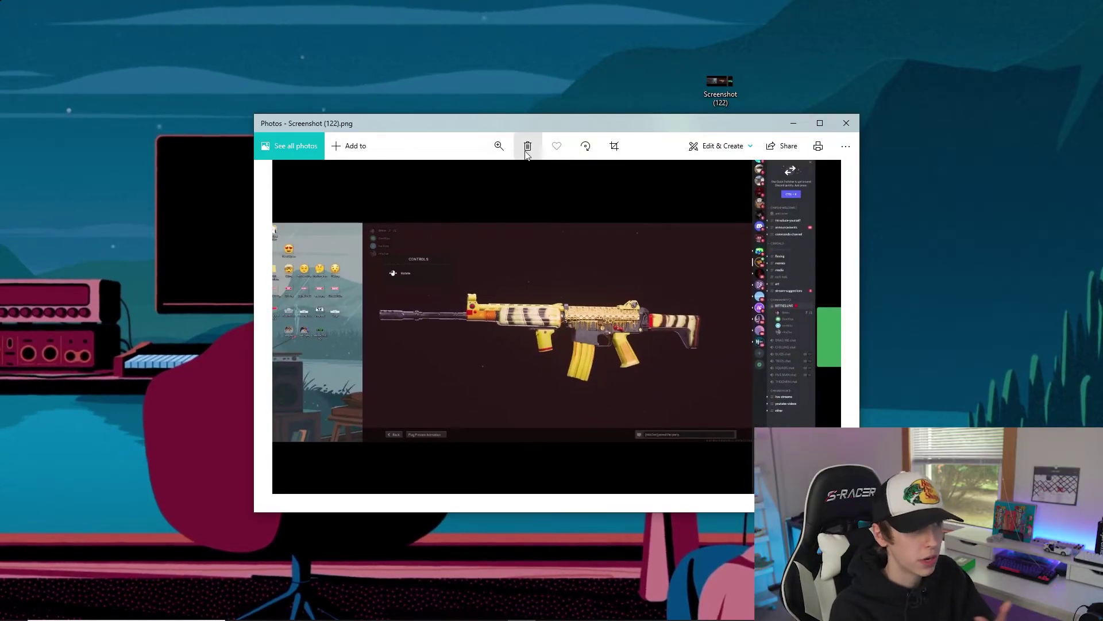
{"action": "left_click", "coordinate": [499, 146]}
{"action": "left_click_drag", "start_coordinate": [449, 176], "coordinate": [458, 187]}
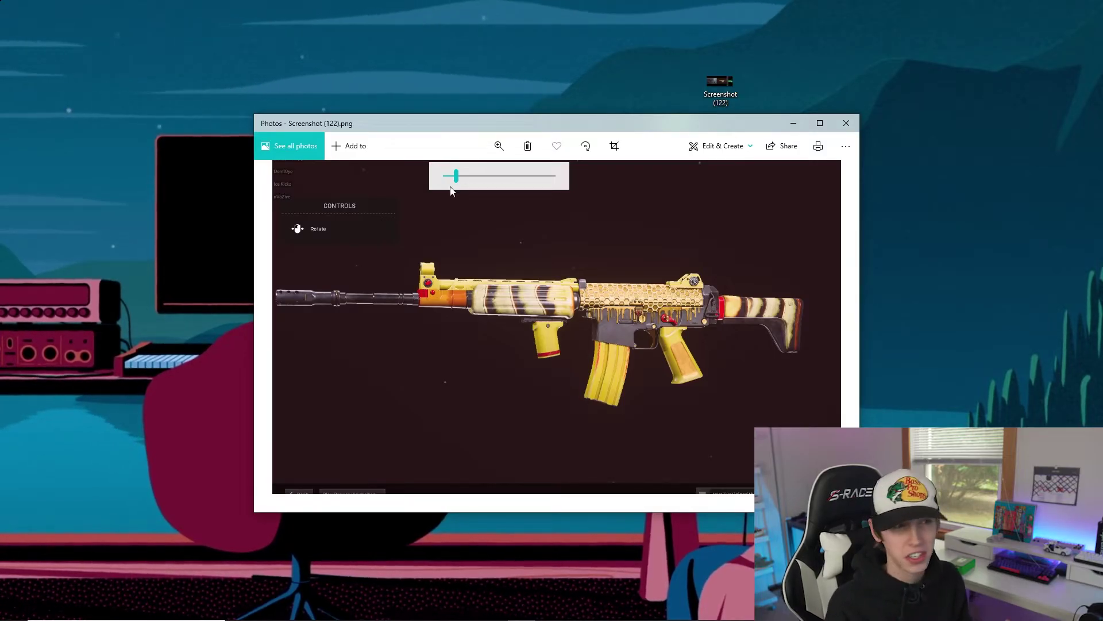
{"action": "left_click", "coordinate": [846, 125]}
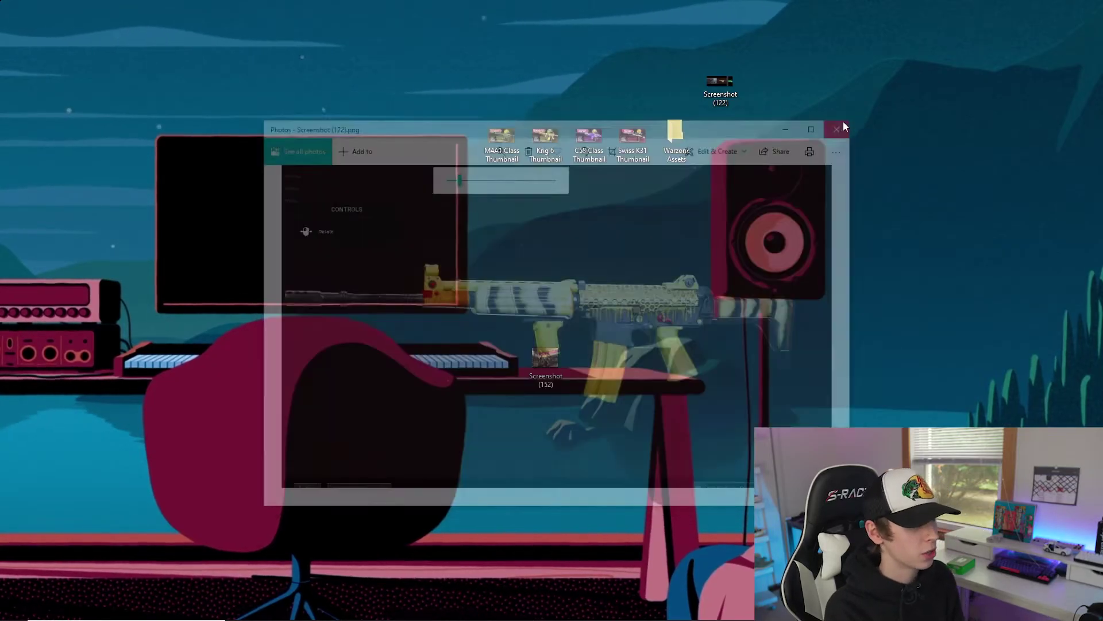
- Open Screenshot (122) from the Desktop in a second Pixlr E browser tab, pre-resized to Full HD at 1920 x 749 px
{"action": "mouse_move", "coordinate": [368, 618]}
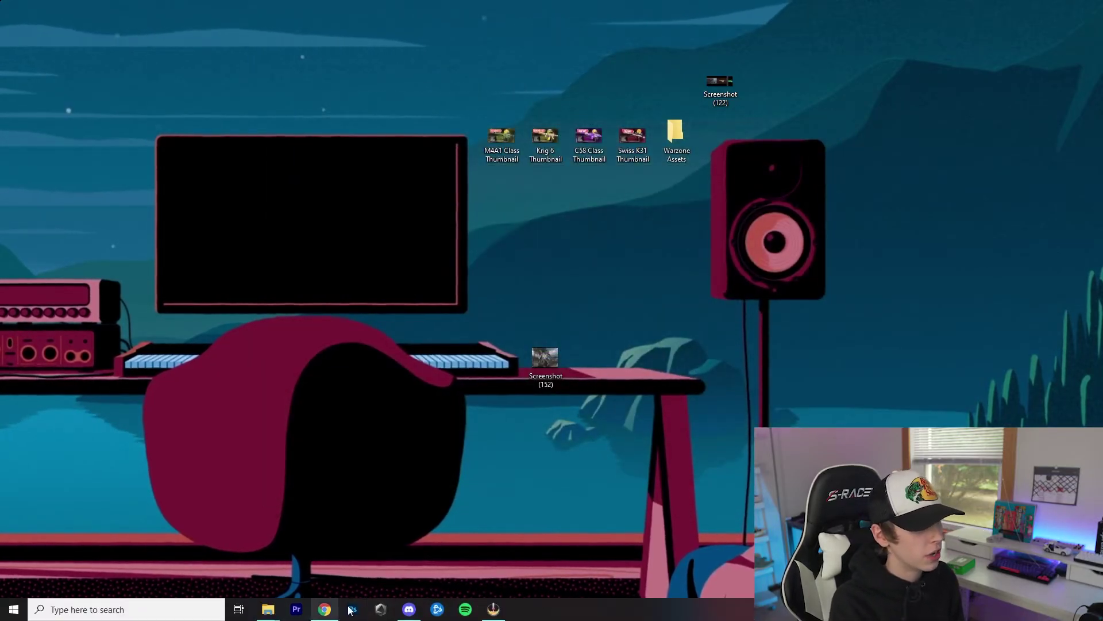
{"action": "left_click", "coordinate": [325, 609]}
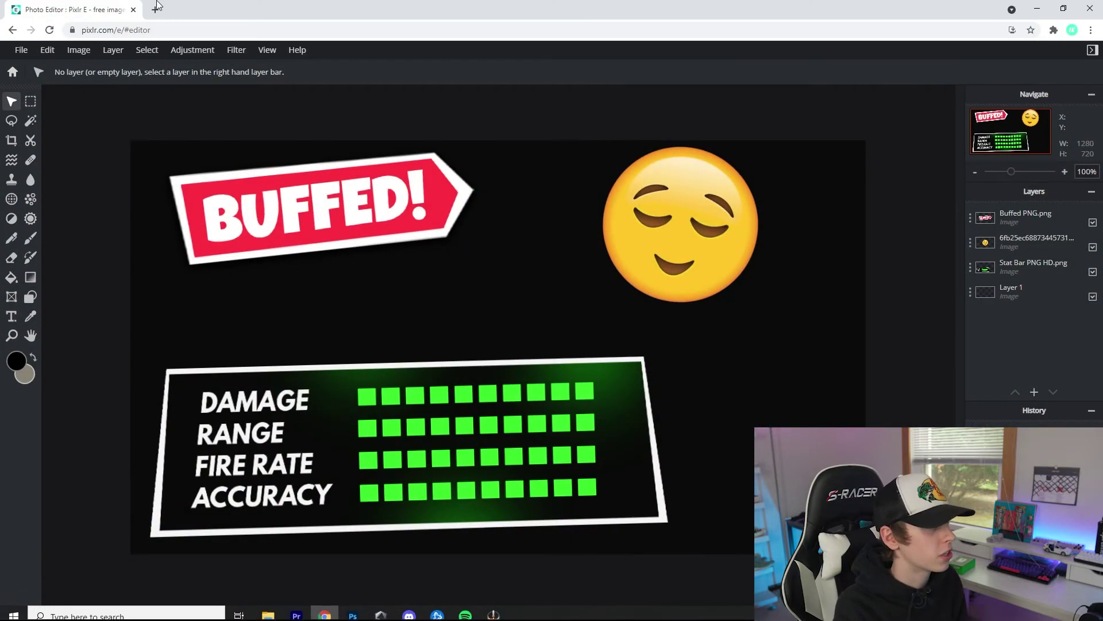
{"action": "left_click", "coordinate": [155, 9]}
{"action": "type", "text": "pixlr"}
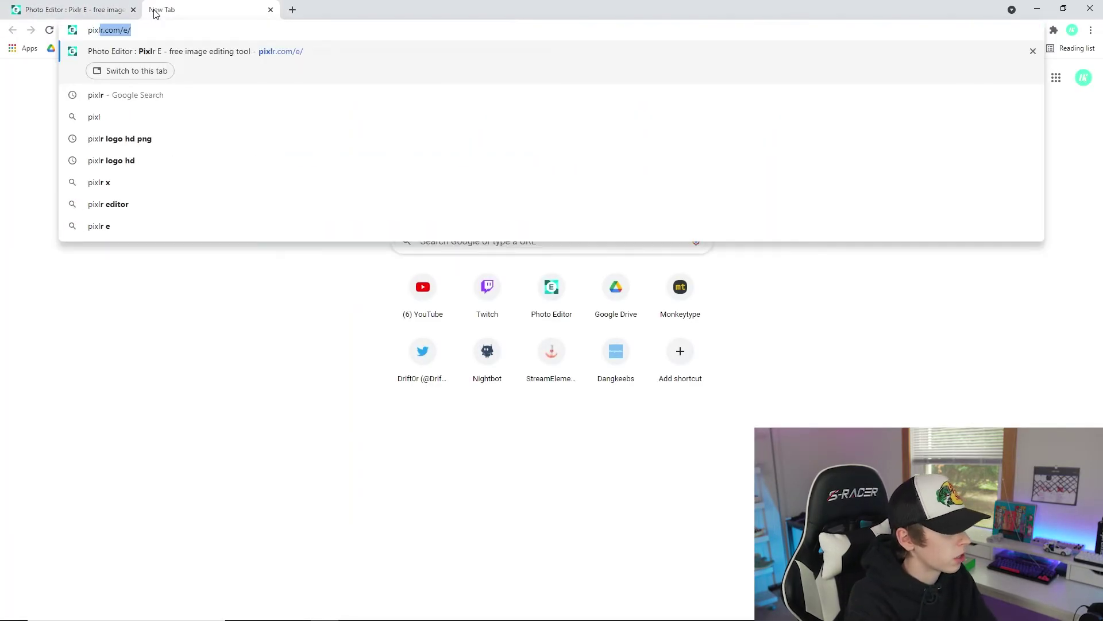
{"action": "key", "text": "Return"}
{"action": "left_click", "coordinate": [487, 220]}
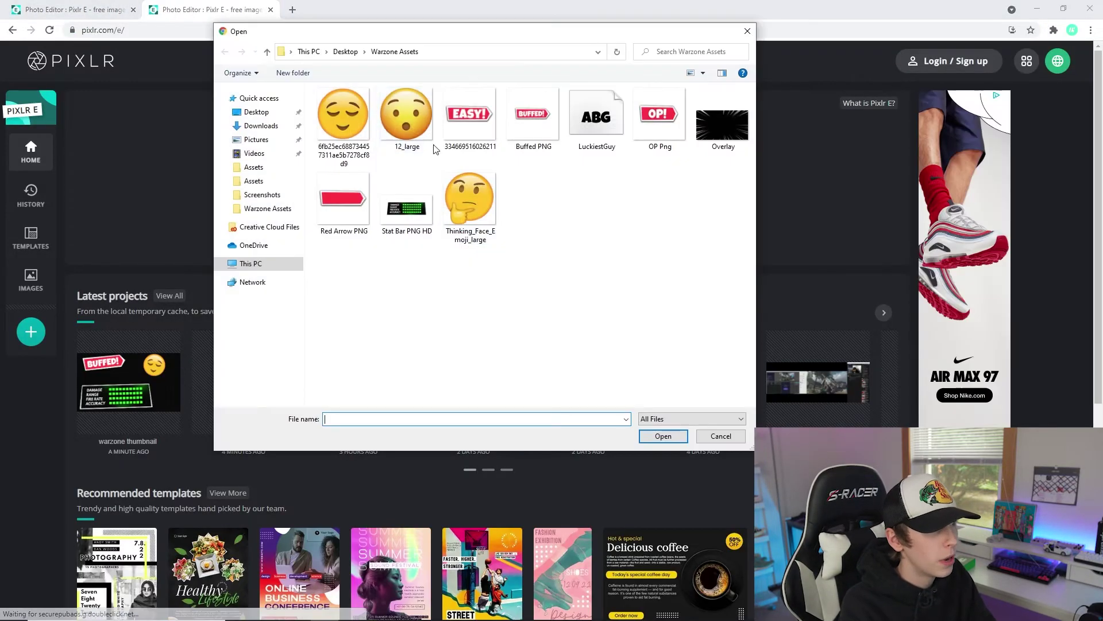
{"action": "left_click", "coordinate": [257, 111]}
{"action": "scroll", "coordinate": [571, 284], "scroll_direction": "down", "scroll_amount": 10}
{"action": "double_click", "coordinate": [571, 284]}
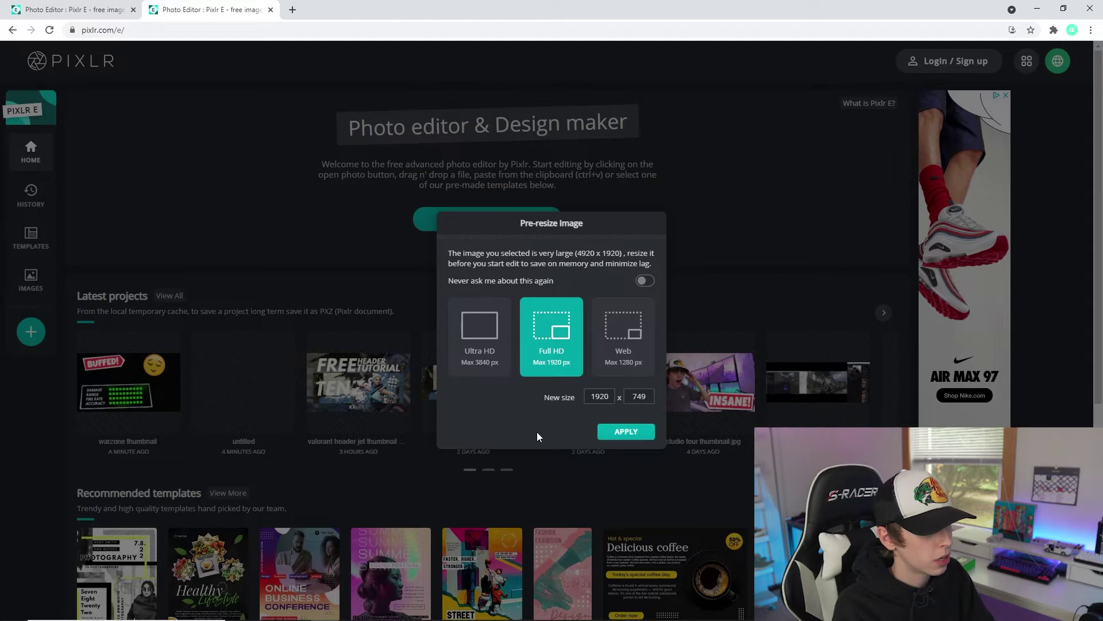
{"action": "left_click", "coordinate": [627, 434]}
- Crop the screenshot closely around the yellow gun to about 648 x 240 px
{"action": "key", "text": "c"}
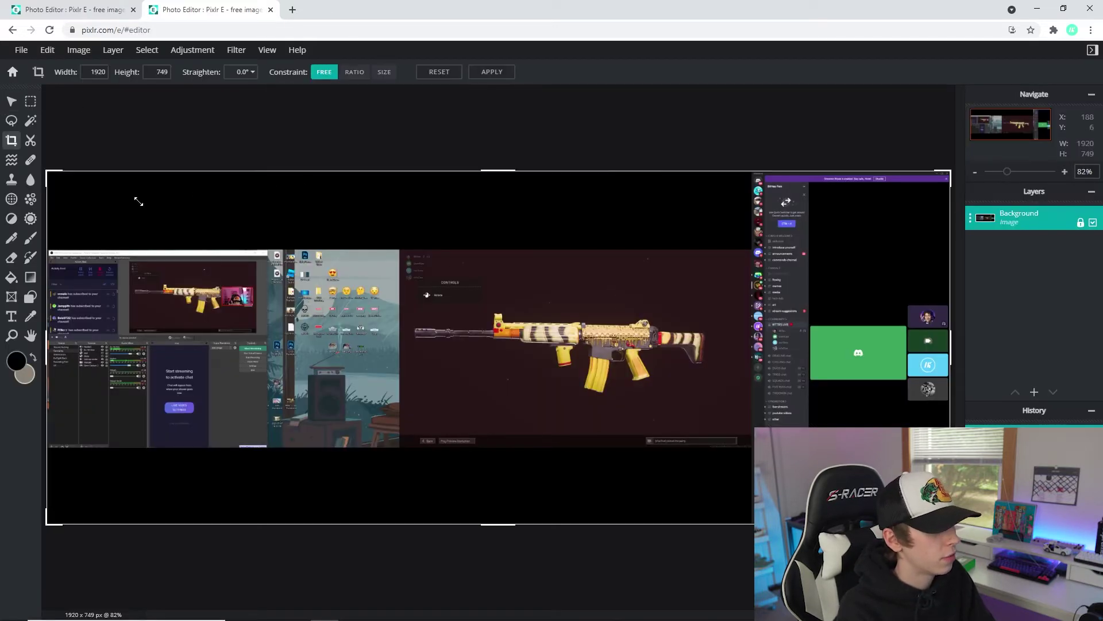
{"action": "left_click_drag", "start_coordinate": [49, 350], "coordinate": [406, 349]}
{"action": "left_click_drag", "start_coordinate": [950, 340], "coordinate": [713, 364]}
{"action": "left_click_drag", "start_coordinate": [581, 525], "coordinate": [560, 421]}
{"action": "left_click_drag", "start_coordinate": [561, 171], "coordinate": [560, 308]}
{"action": "key", "text": "Return"}
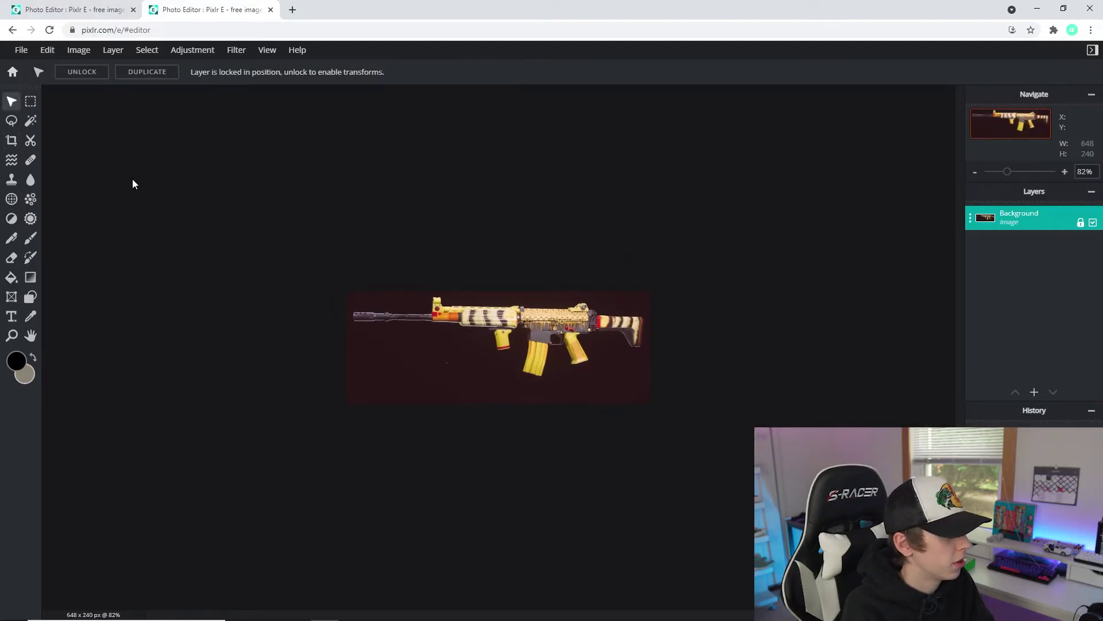
- Trace the gun's outline with the polygonal Lasso at feather 0 to select the whole weapon
{"action": "scroll", "coordinate": [472, 346], "scroll_direction": "up", "scroll_amount": 5}
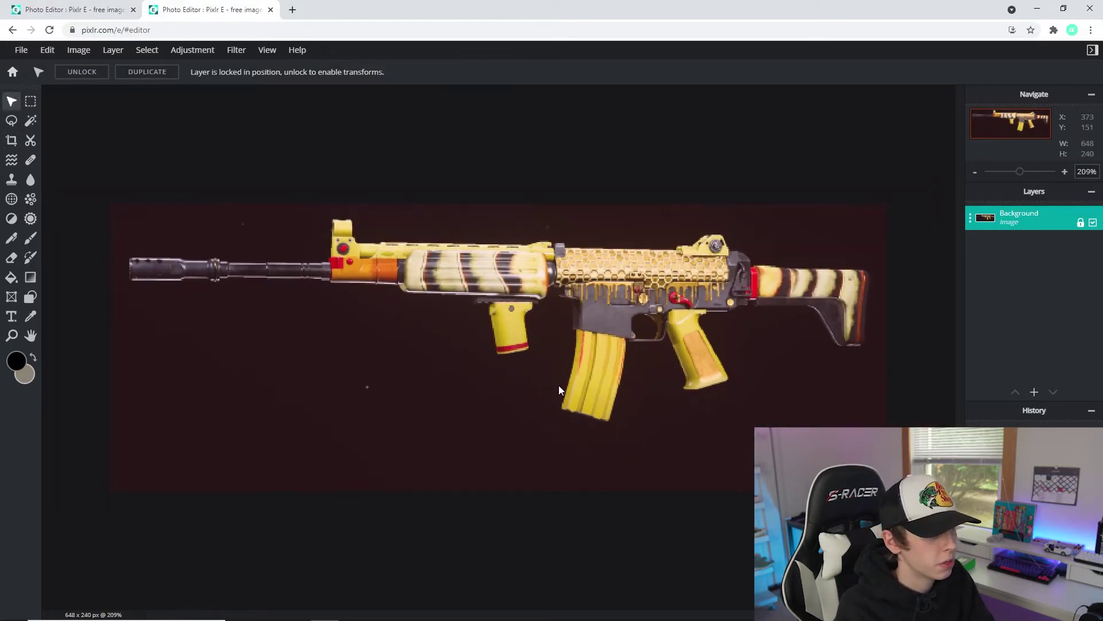
{"action": "left_click", "coordinate": [12, 120]}
{"action": "left_click", "coordinate": [108, 73]}
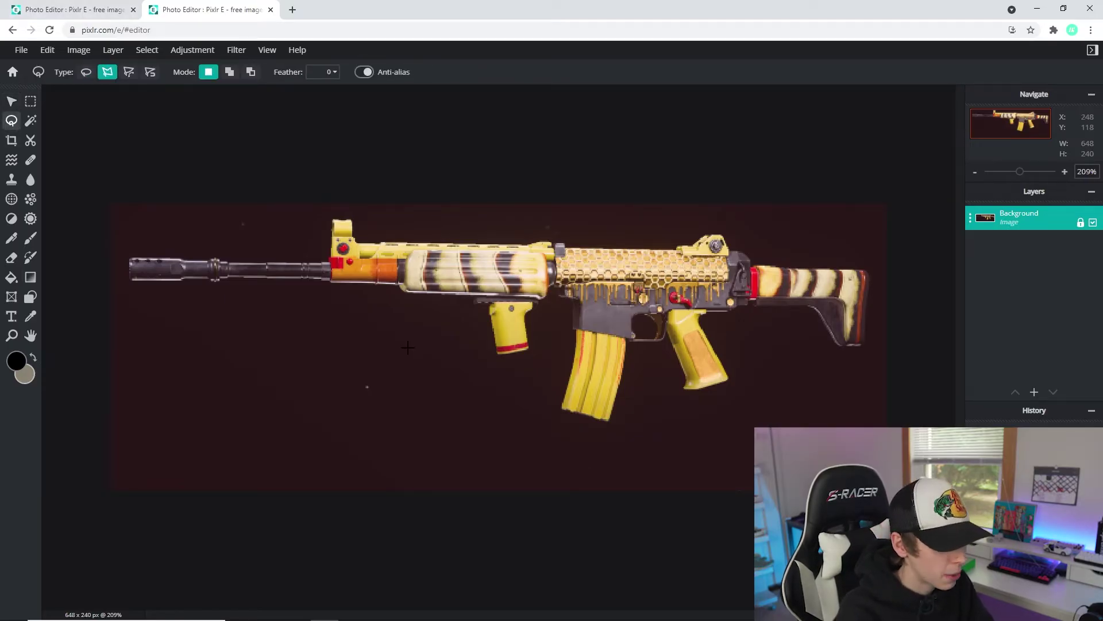
{"action": "scroll", "coordinate": [583, 391], "scroll_direction": "up", "scroll_amount": 3}
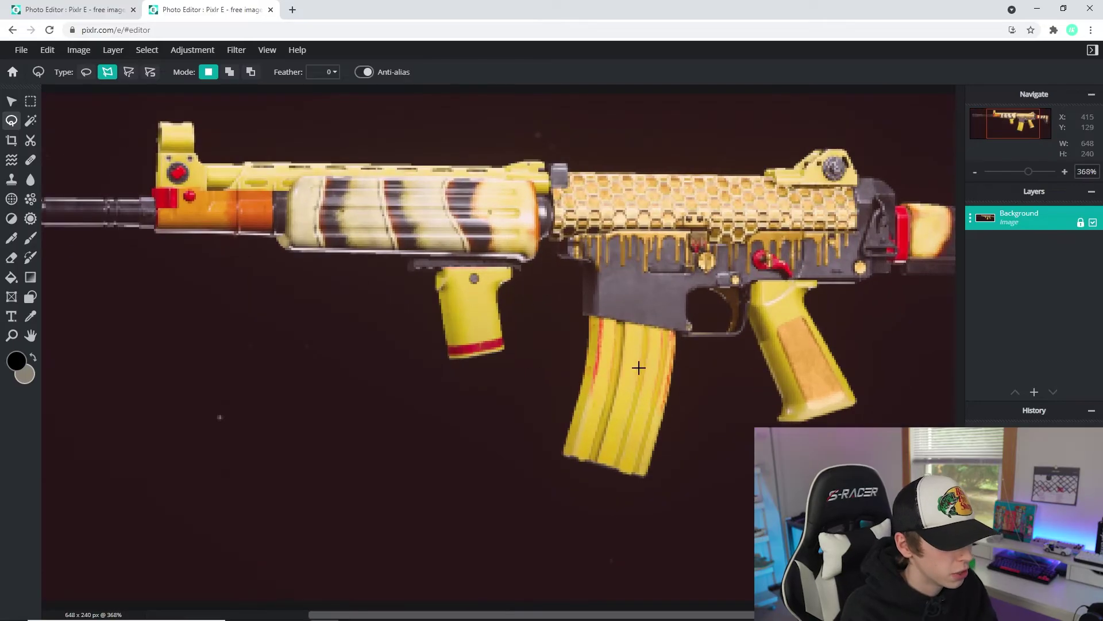
{"action": "scroll", "coordinate": [207, 248], "scroll_direction": "down", "scroll_amount": 2}
{"action": "scroll", "coordinate": [230, 601], "scroll_direction": "up", "scroll_amount": 1}
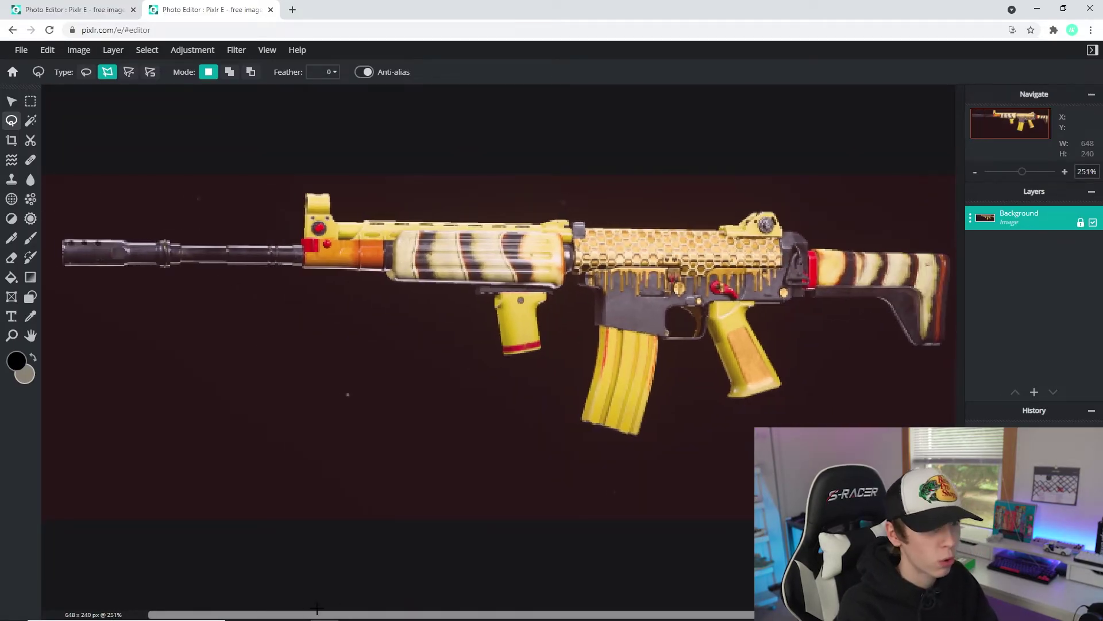
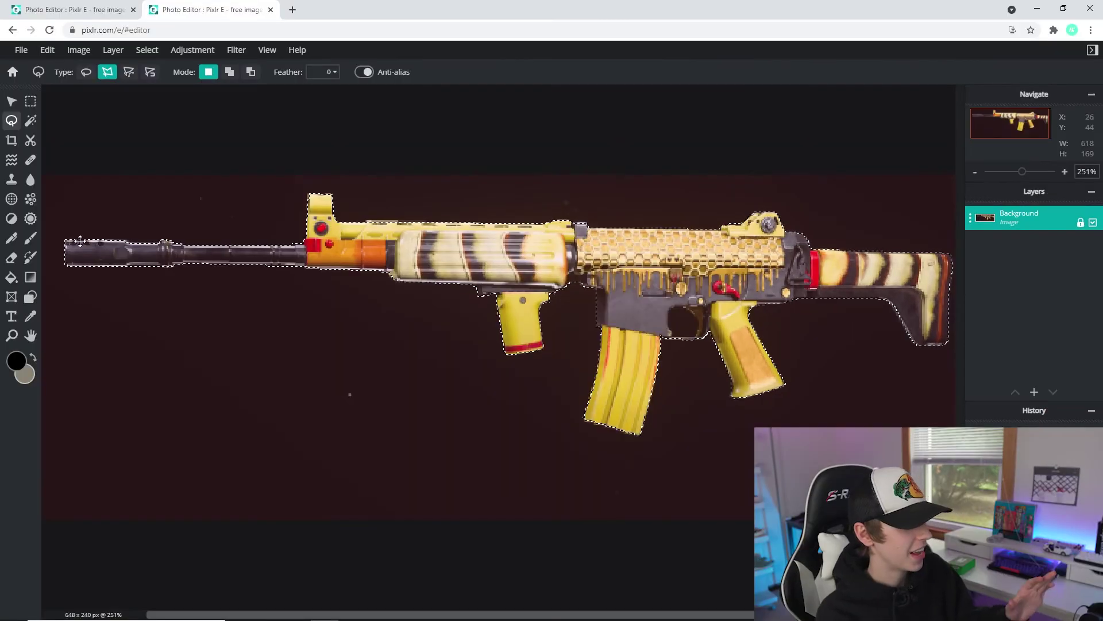
{"action": "left_click", "coordinate": [0, 229]}
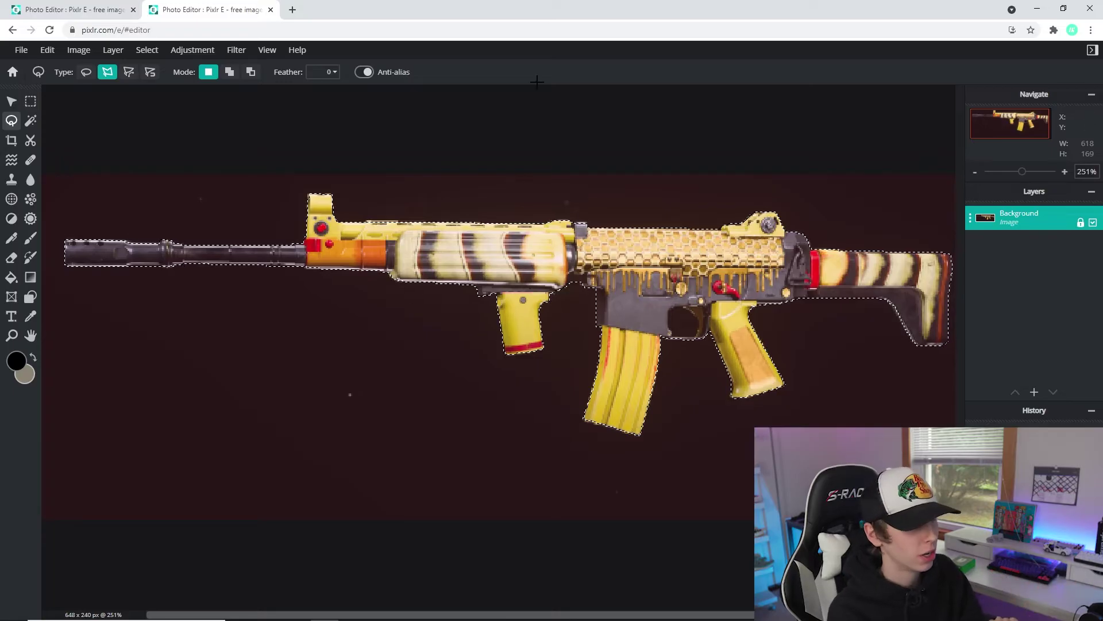
- Unlock the background layer, cut the selected gun, and paste it into the thumbnail document in the first browser tab
{"action": "left_click", "coordinate": [1080, 224]}
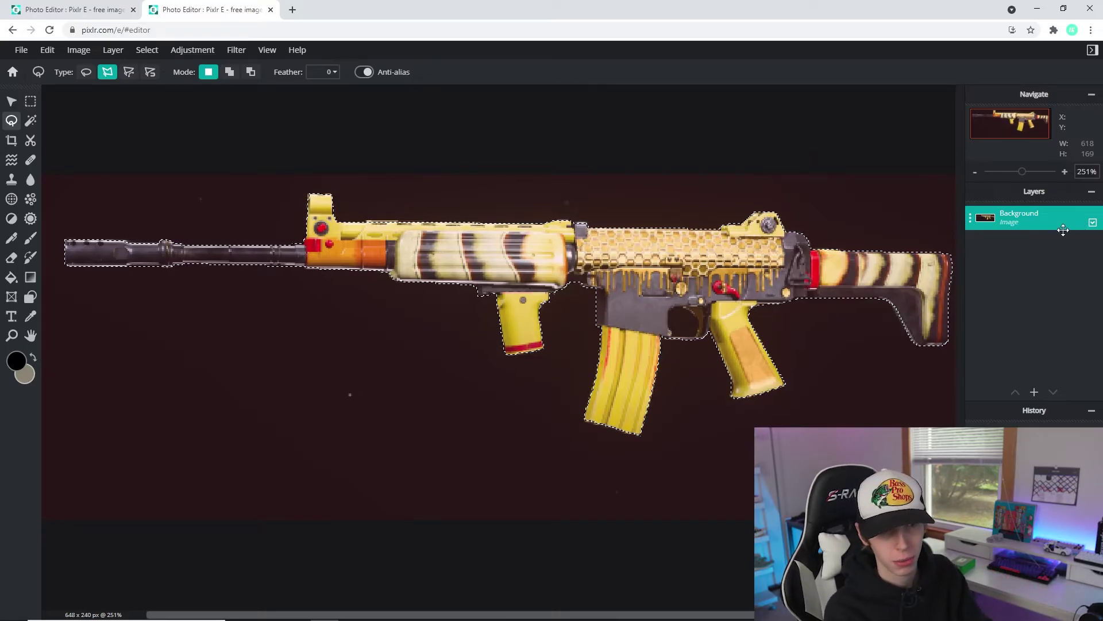
{"action": "left_click", "coordinate": [47, 50]}
{"action": "left_click", "coordinate": [72, 101]}
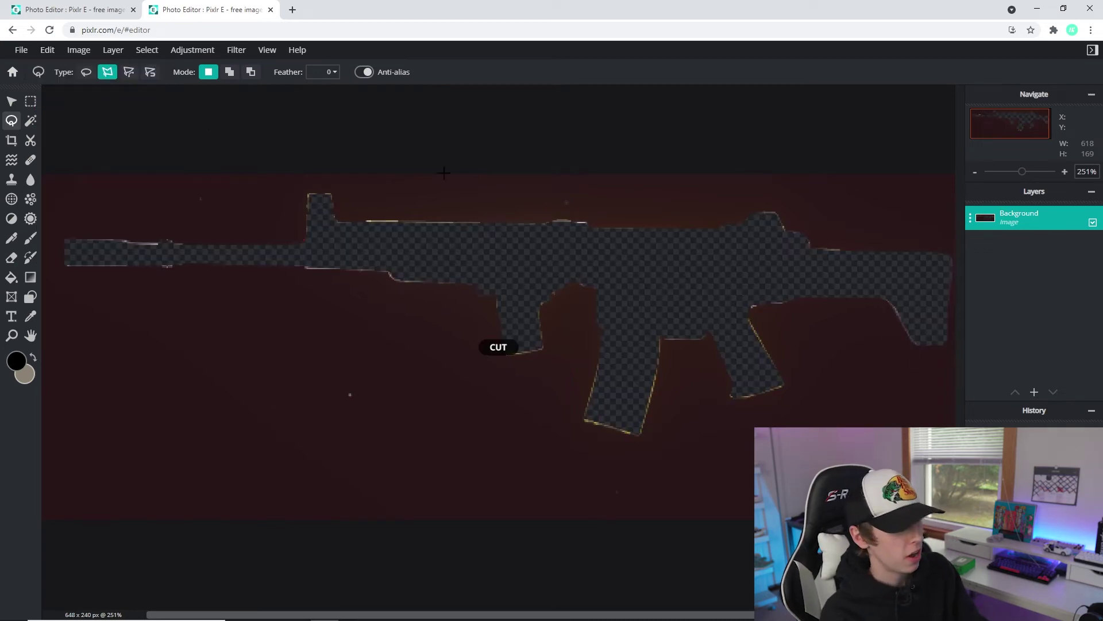
{"action": "left_click", "coordinate": [80, 9]}
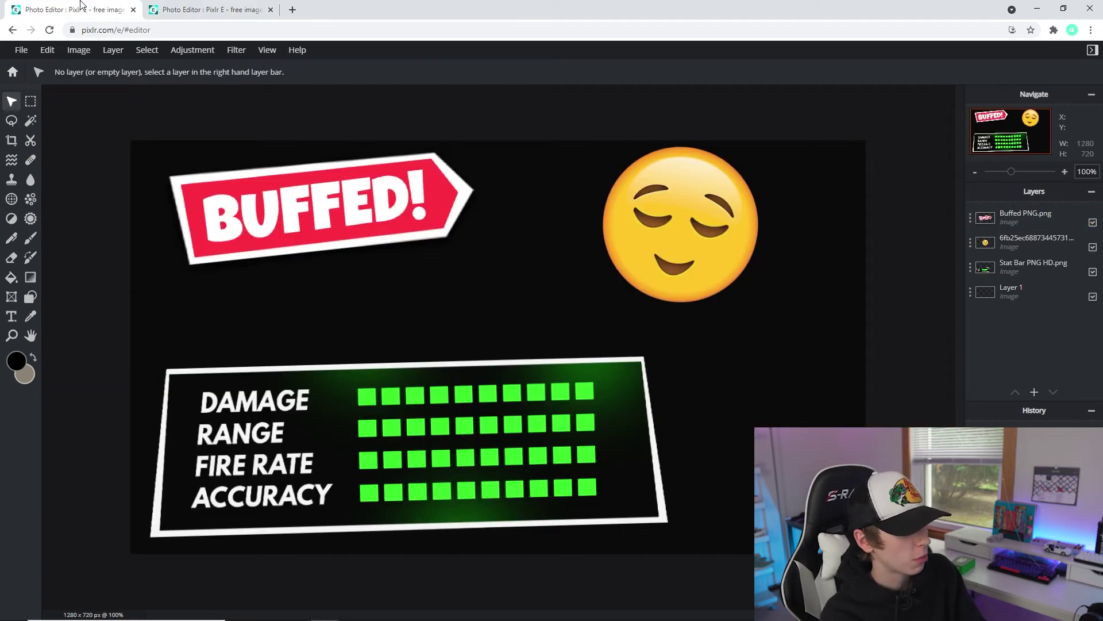
{"action": "left_click", "coordinate": [47, 49]}
{"action": "left_click", "coordinate": [71, 151]}
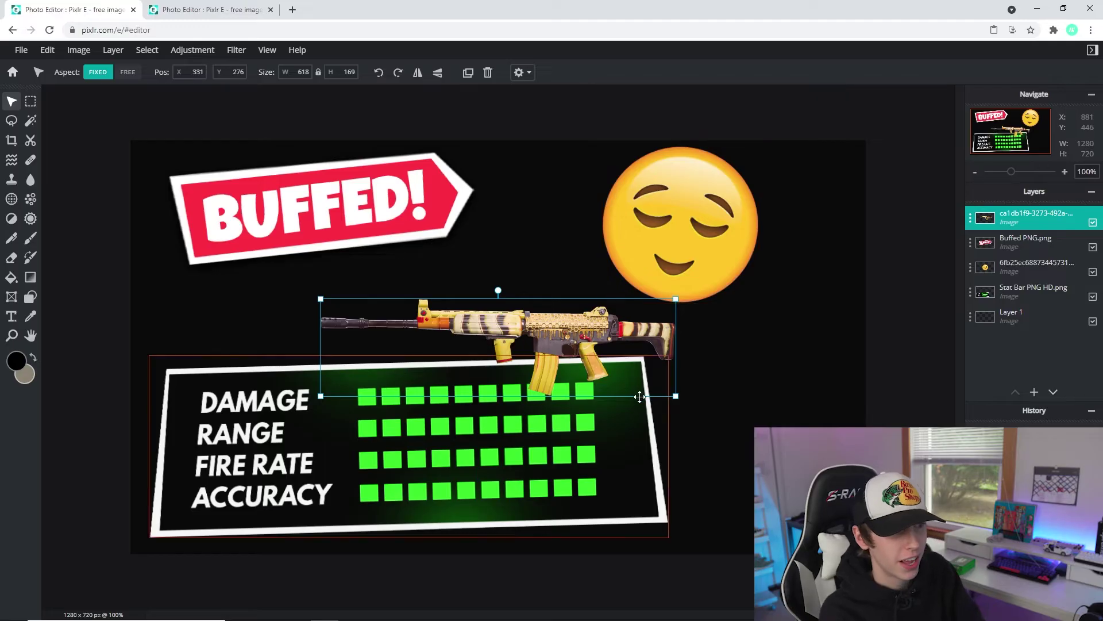
- Enlarge the pasted gun to about 1162 x 354 px, tilted slightly clockwise across the middle of the canvas, and deselect it
{"action": "left_click_drag", "start_coordinate": [628, 391], "coordinate": [599, 431]}
{"action": "left_click_drag", "start_coordinate": [646, 340], "coordinate": [868, 280]}
{"action": "left_click_drag", "start_coordinate": [769, 290], "coordinate": [791, 271]}
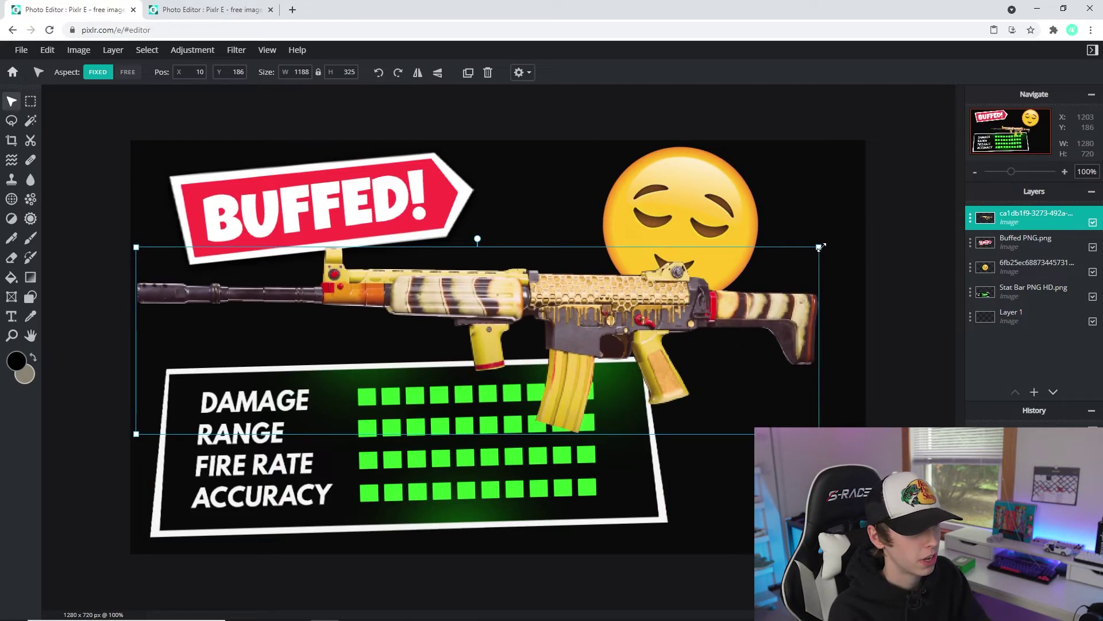
{"action": "scroll", "coordinate": [820, 247], "scroll_direction": "down", "scroll_amount": 2}
{"action": "left_click", "coordinate": [880, 313]}
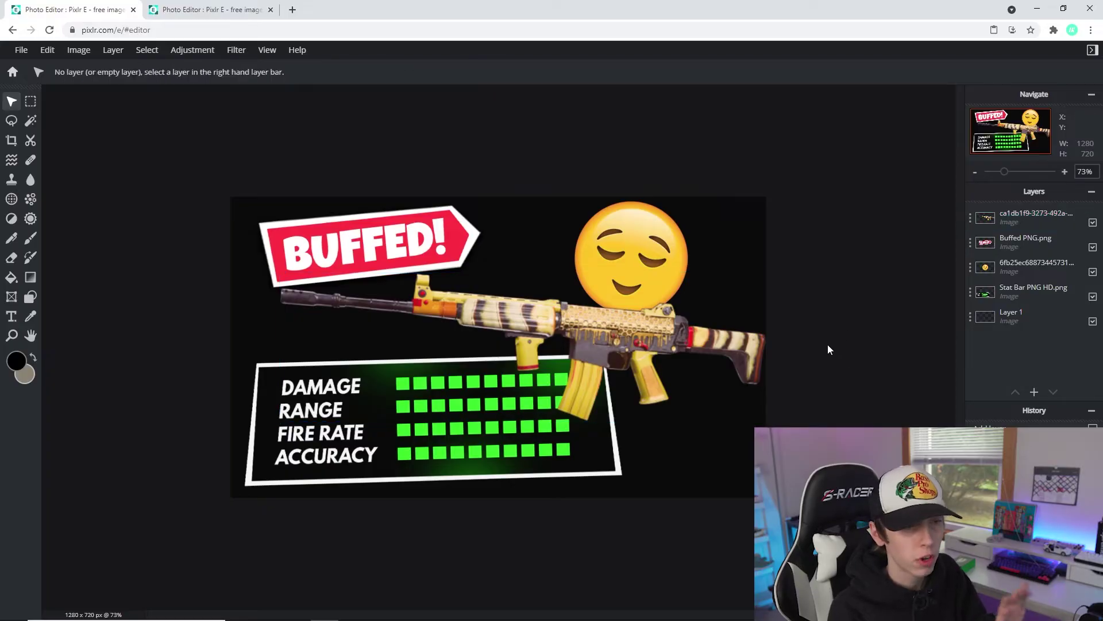
- Apply the Sharpen filter to the gun layer with an amount of 92
{"action": "left_click", "coordinate": [619, 347]}
{"action": "left_click", "coordinate": [241, 56]}
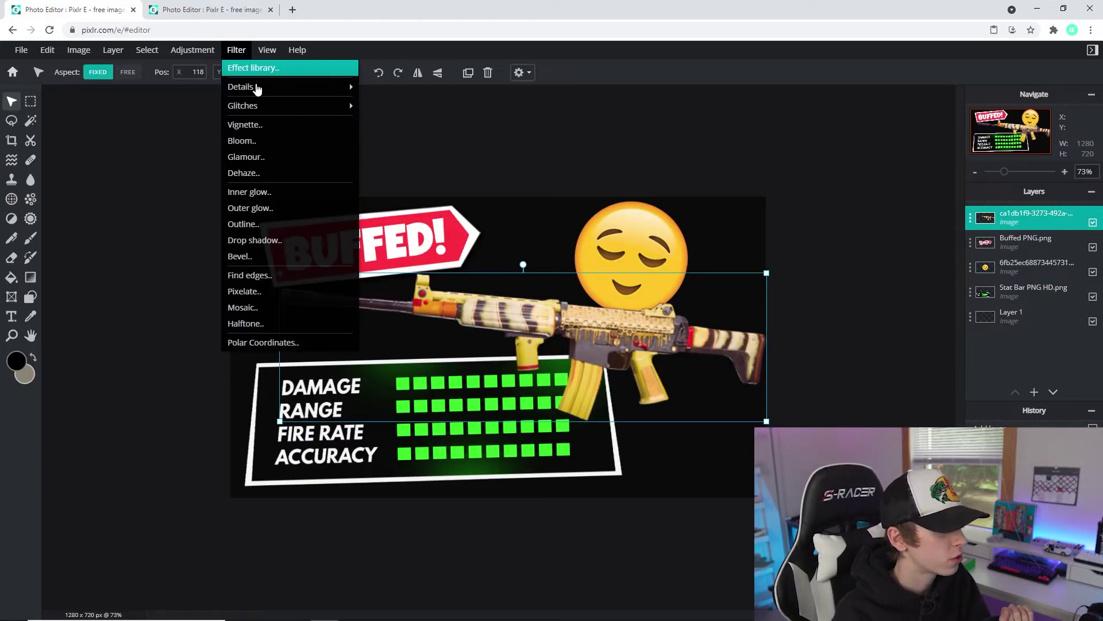
{"action": "mouse_move", "coordinate": [268, 86]}
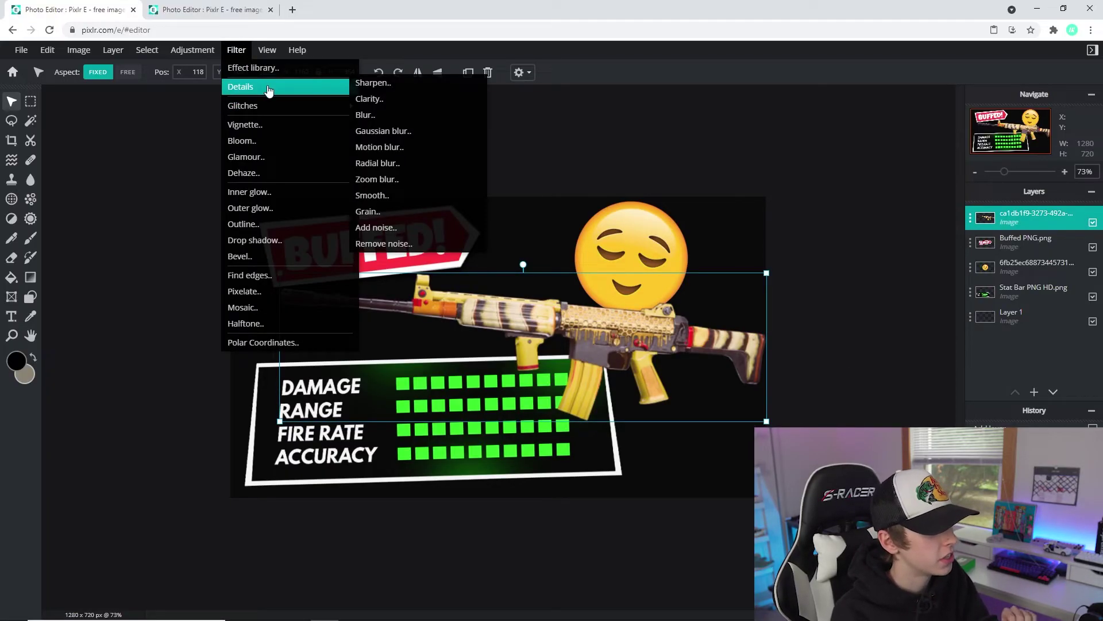
{"action": "left_click", "coordinate": [379, 83]}
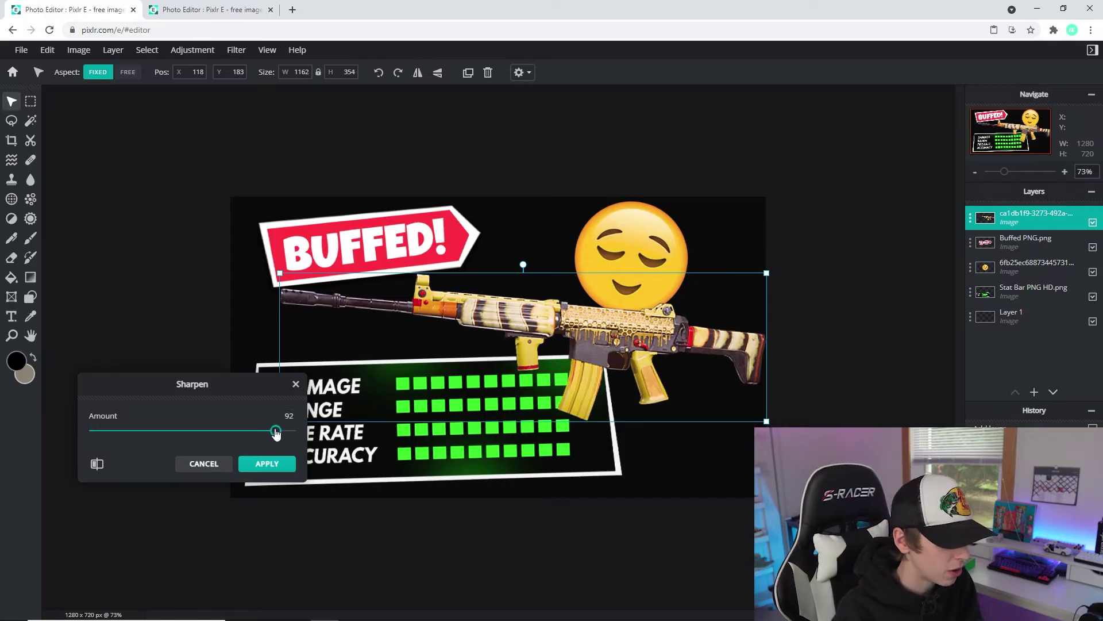
{"action": "left_click", "coordinate": [287, 461]}
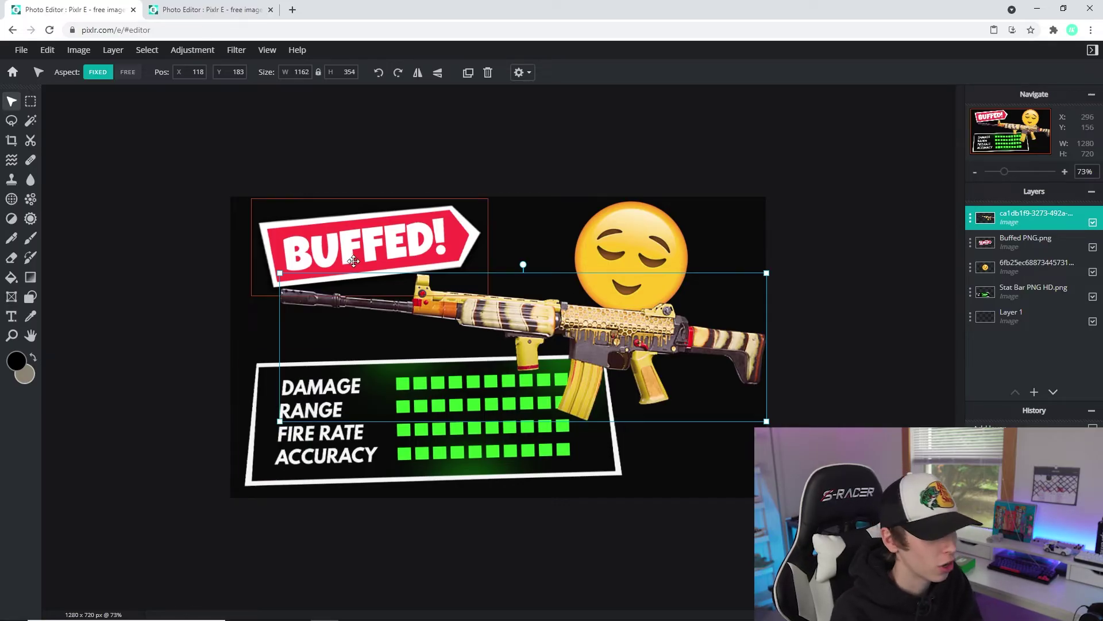
- Enlarge the gun to about 1312 x 400 px with its muzzle flush against the canvas's left edge, and deselect it
{"action": "left_click_drag", "start_coordinate": [279, 273], "coordinate": [217, 254]}
{"action": "left_click_drag", "start_coordinate": [320, 286], "coordinate": [334, 301]}
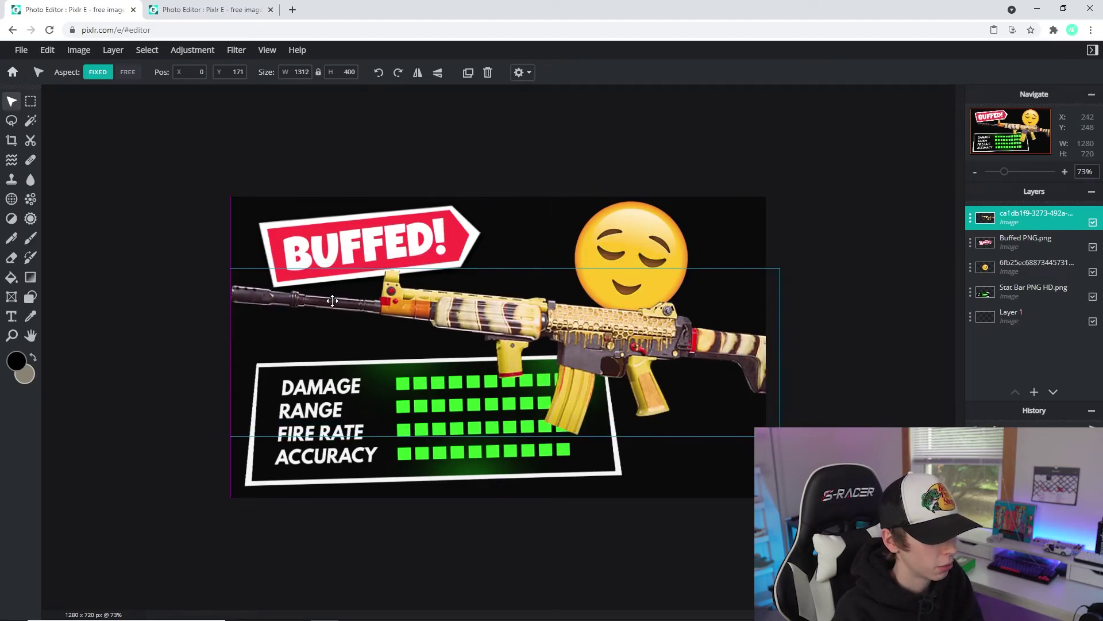
{"action": "left_click", "coordinate": [825, 229]}
- Trace the opaque area in front of the gun's trigger with the polygonal Lasso, delete it from the gun layer, and deselect
{"action": "scroll", "coordinate": [673, 421], "scroll_direction": "up", "scroll_amount": 5}
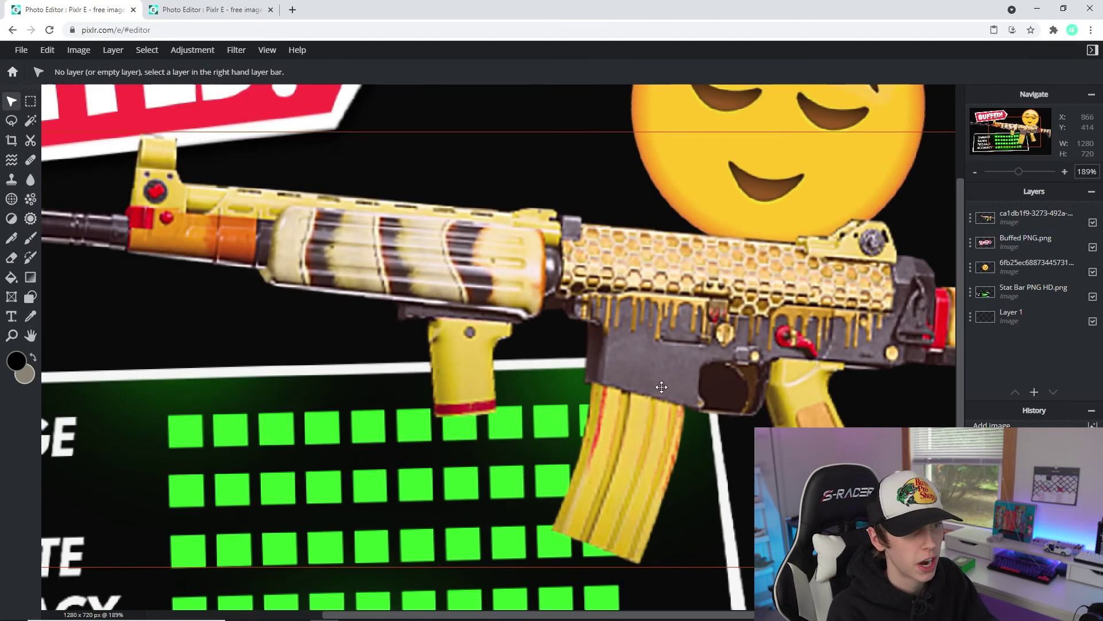
{"action": "left_click", "coordinate": [706, 386]}
{"action": "scroll", "coordinate": [705, 386], "scroll_direction": "up", "scroll_amount": 3}
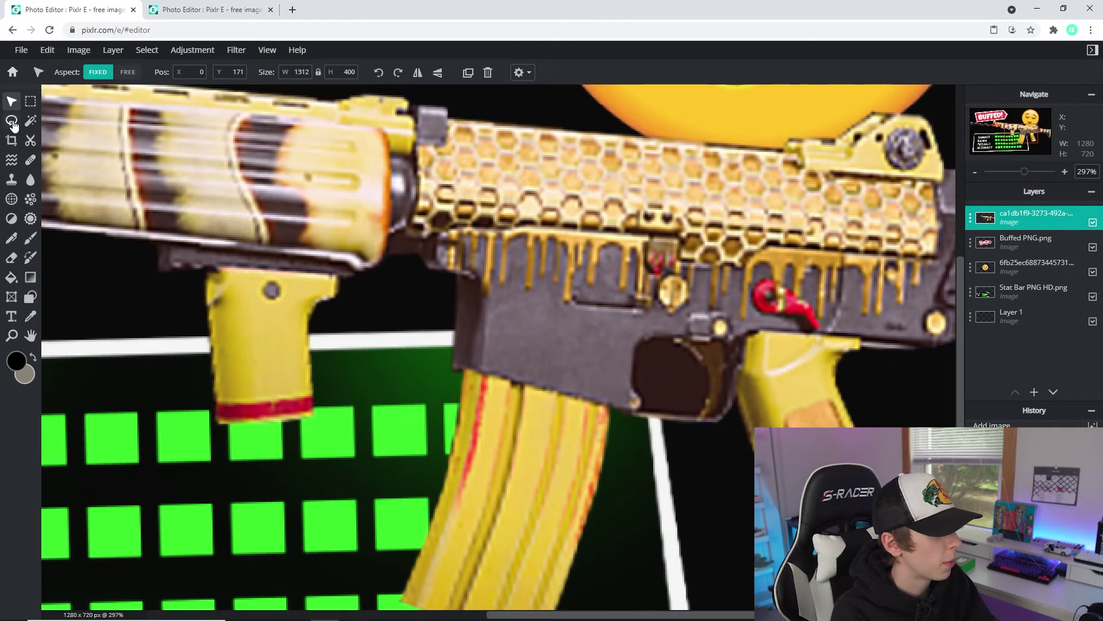
{"action": "key", "text": "l"}
{"action": "left_click", "coordinate": [107, 74]}
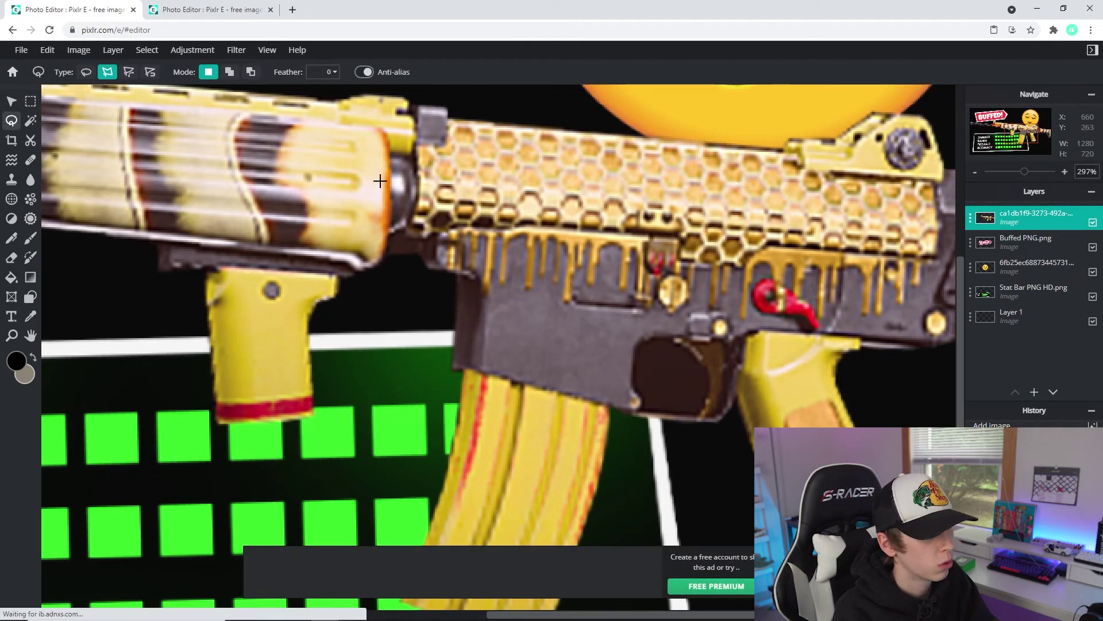
{"action": "left_click", "coordinate": [632, 356]}
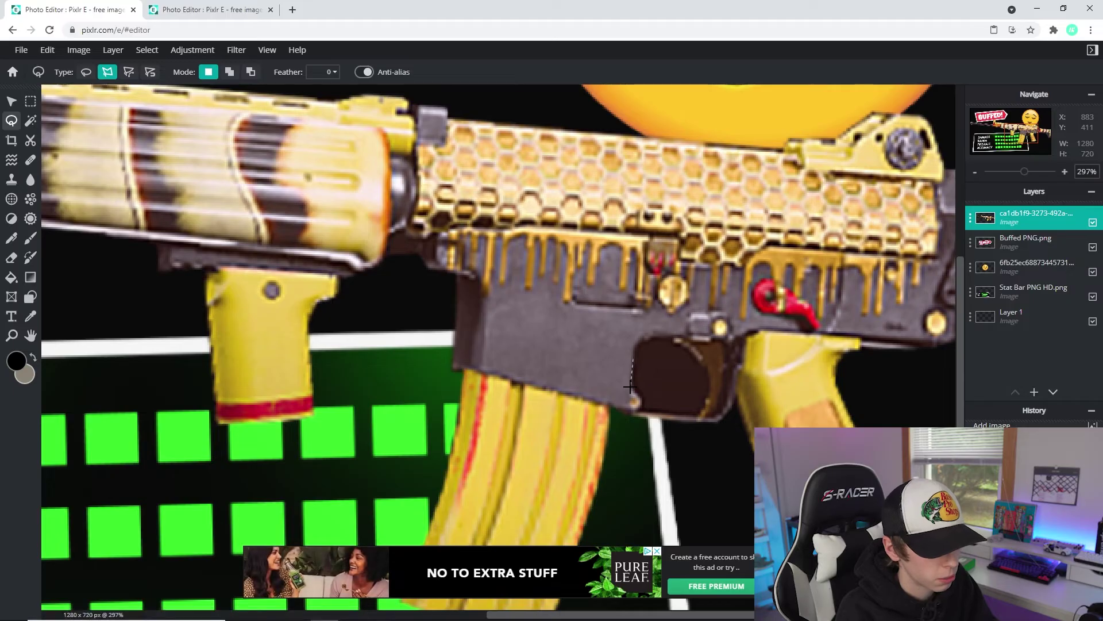
{"action": "left_click", "coordinate": [633, 395]}
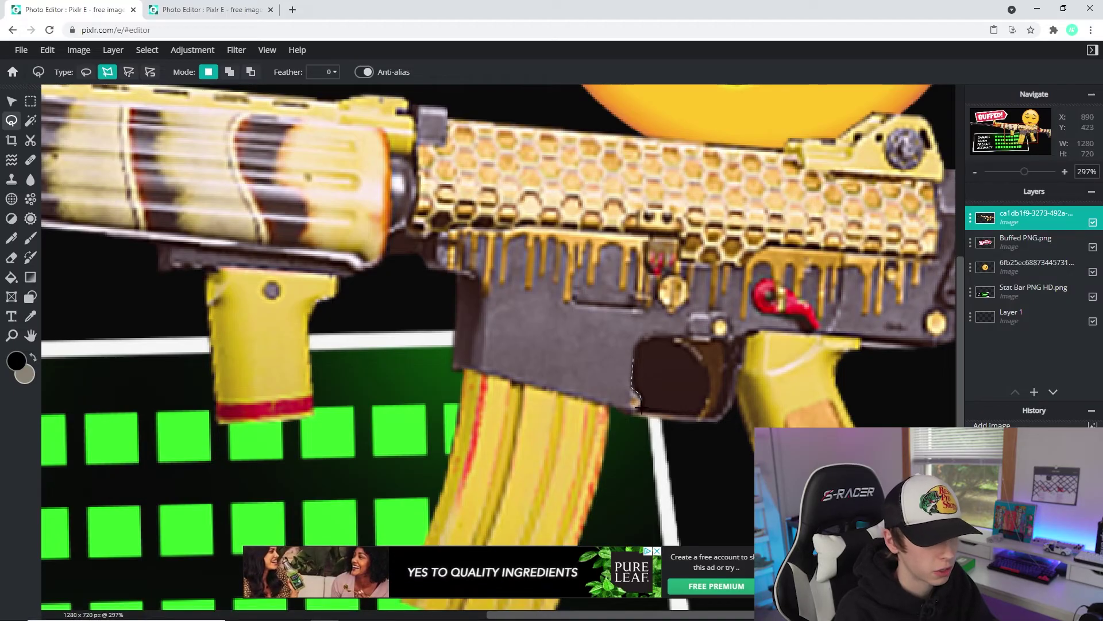
{"action": "left_click", "coordinate": [639, 408]}
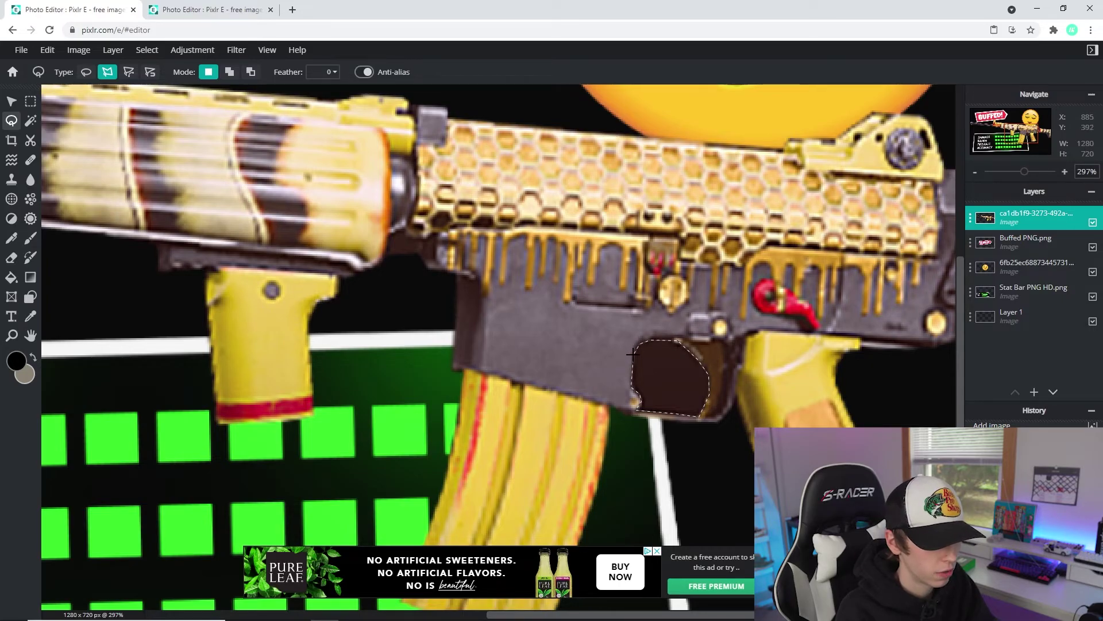
{"action": "key", "text": "Delete"}
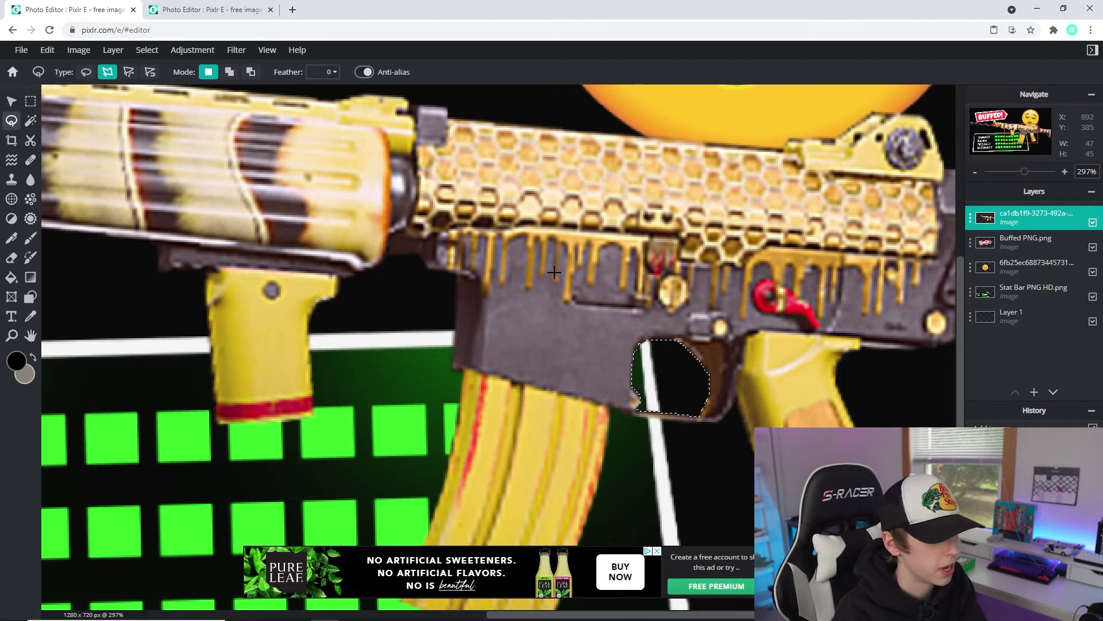
{"action": "left_click", "coordinate": [147, 50]}
{"action": "left_click", "coordinate": [154, 81]}
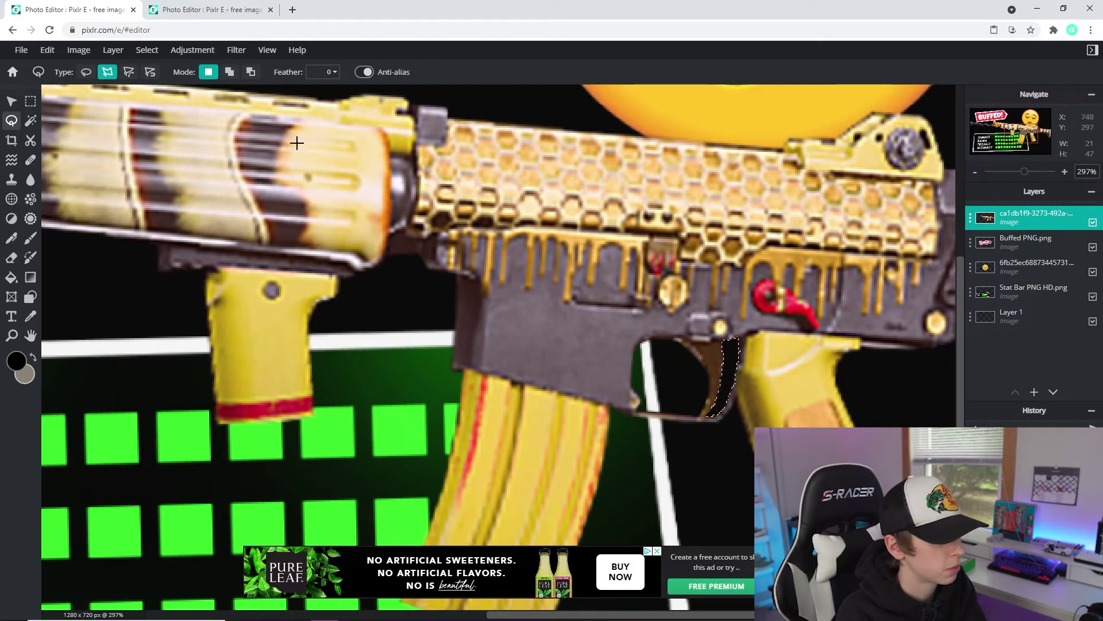
- Clear the narrow dark gap behind the trigger from the gun layer and remove the selection
{"action": "left_click", "coordinate": [147, 50]}
{"action": "left_click", "coordinate": [166, 102]}
{"action": "scroll", "coordinate": [671, 310], "scroll_direction": "down", "scroll_amount": 6}
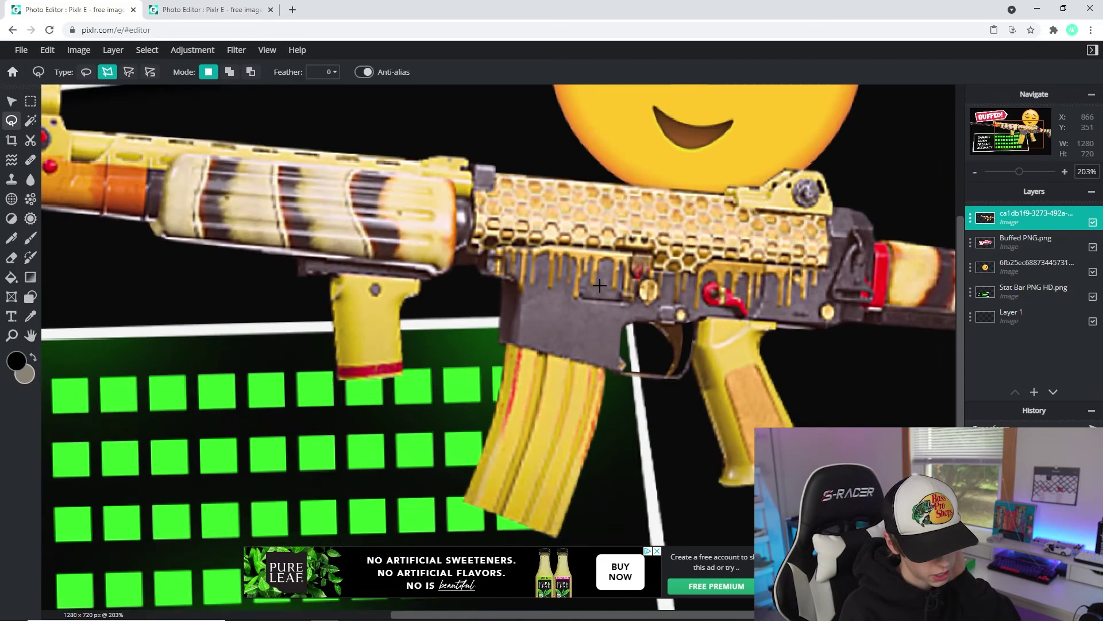
{"action": "scroll", "coordinate": [672, 310], "scroll_direction": "down", "scroll_amount": 2}
{"action": "scroll", "coordinate": [671, 310], "scroll_direction": "up", "scroll_amount": 2}
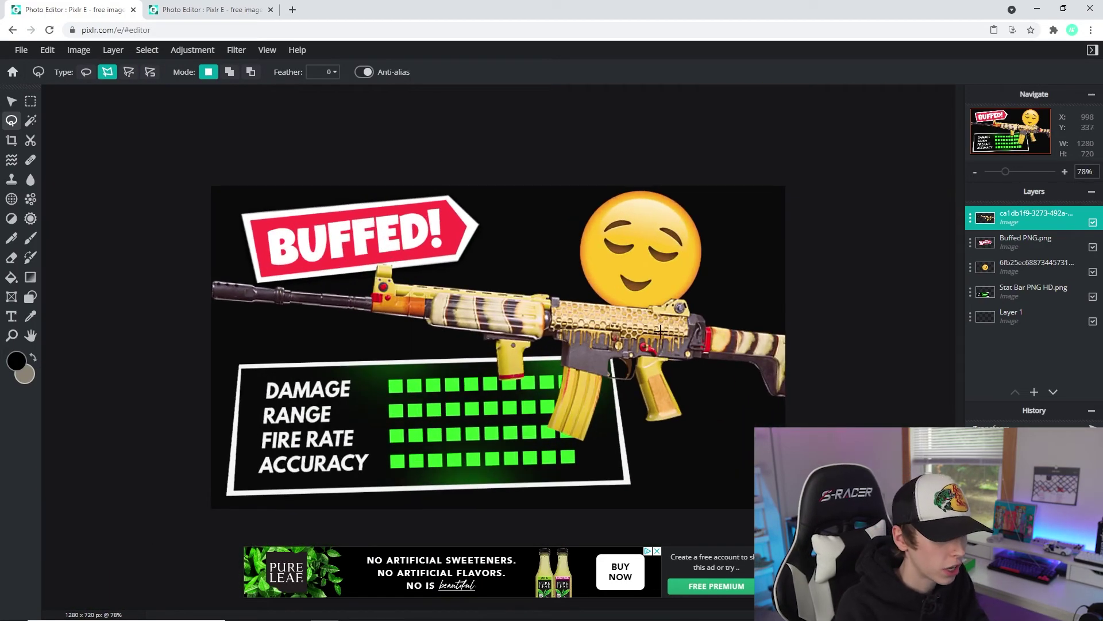
- Recolour the Stat Bar layer yellow using Hue & saturation with hue -54, saturation 2 and lightness 2
{"action": "left_click", "coordinate": [1030, 289]}
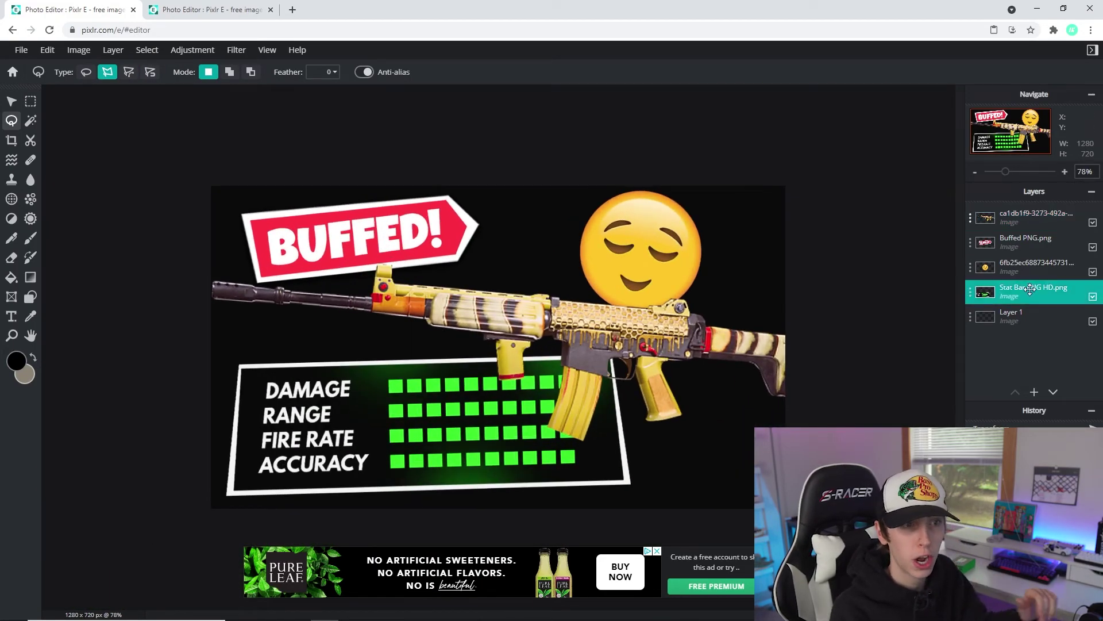
{"action": "left_click", "coordinate": [79, 50]}
{"action": "left_click", "coordinate": [190, 52]}
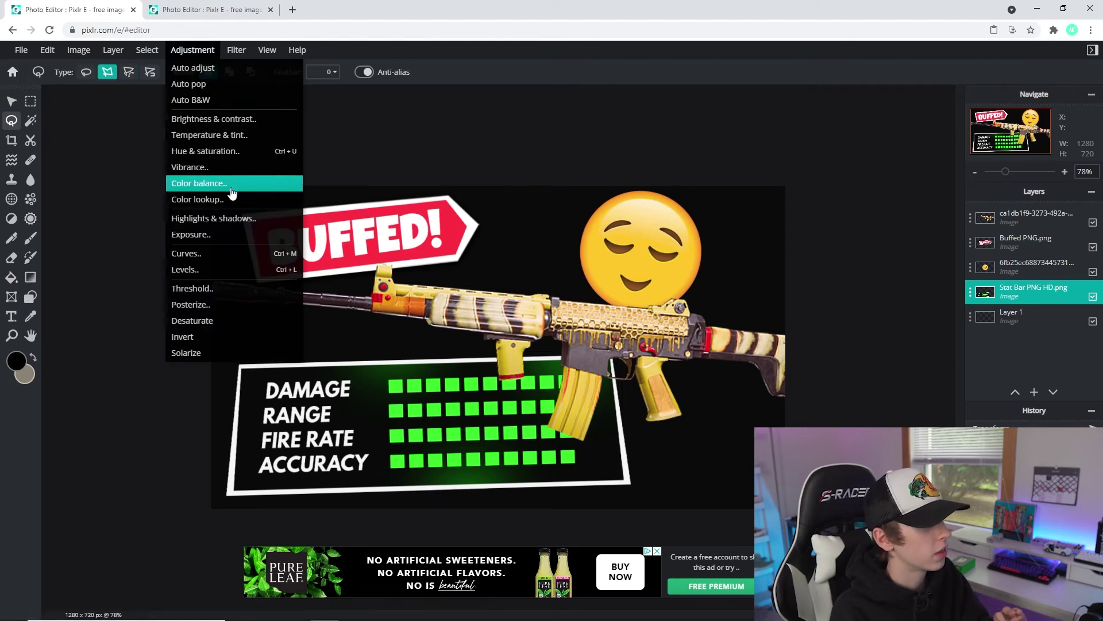
{"action": "left_click", "coordinate": [207, 151]}
{"action": "left_click_drag", "start_coordinate": [192, 414], "coordinate": [159, 415]}
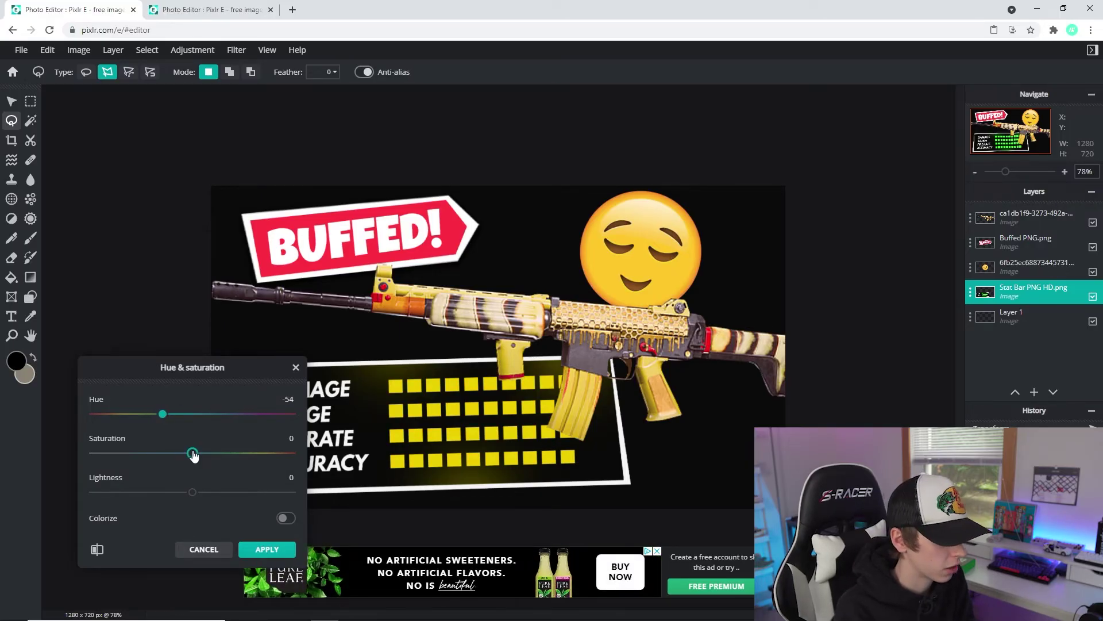
{"action": "left_click_drag", "start_coordinate": [193, 492], "coordinate": [202, 493]}
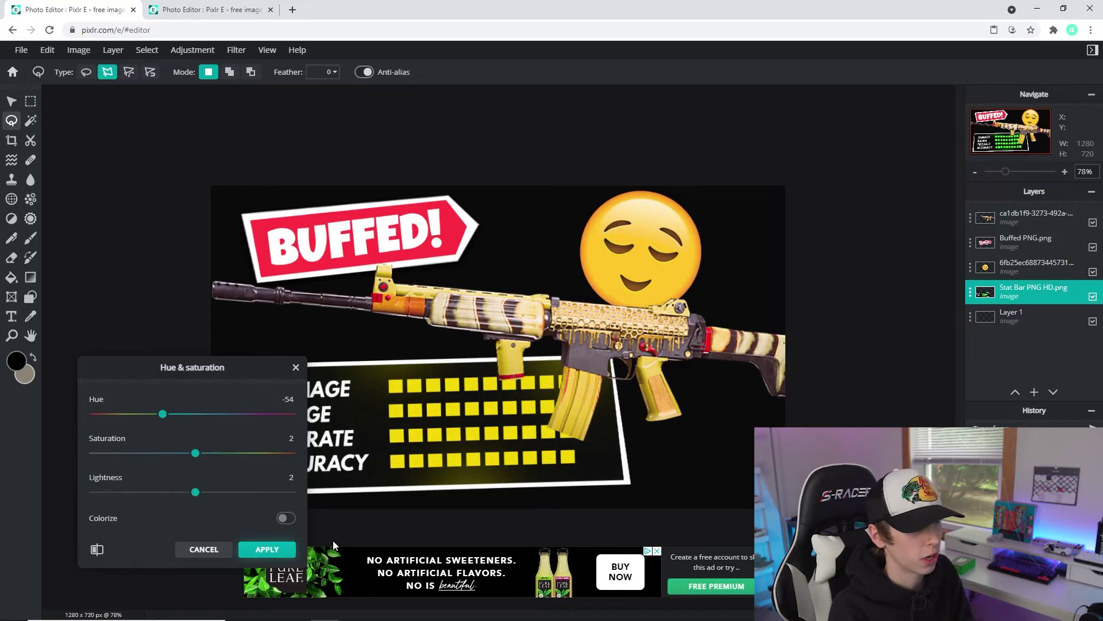
{"action": "left_click", "coordinate": [284, 550]}
- Set up a 410 px soft brush with a bright yellow foreground colour for painting on Layer 1
{"action": "left_click", "coordinate": [1038, 316]}
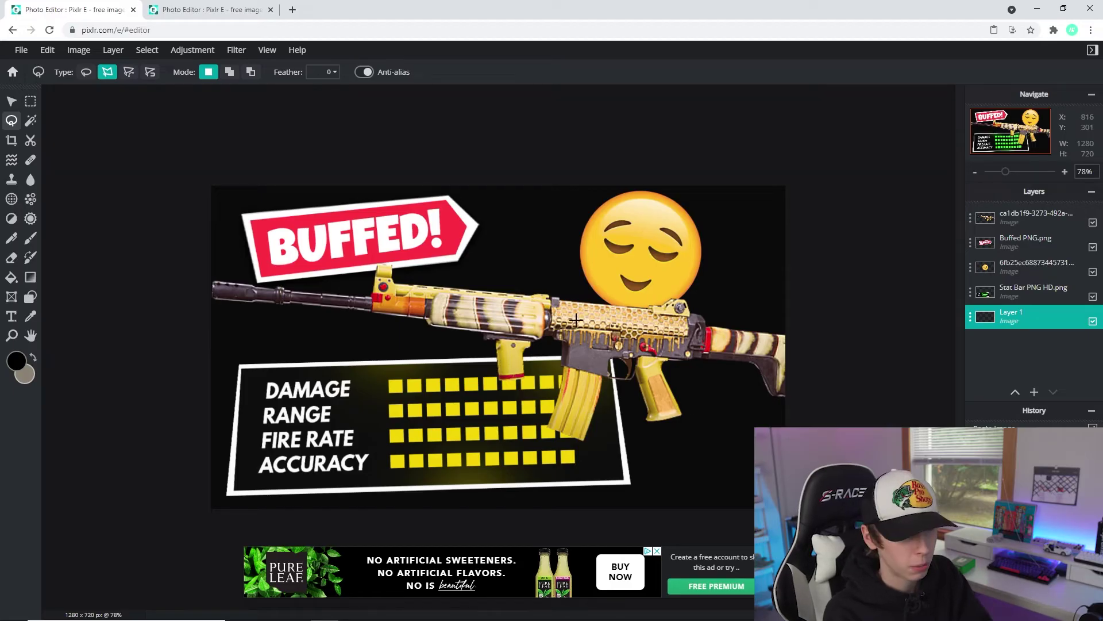
{"action": "left_click", "coordinate": [29, 240]}
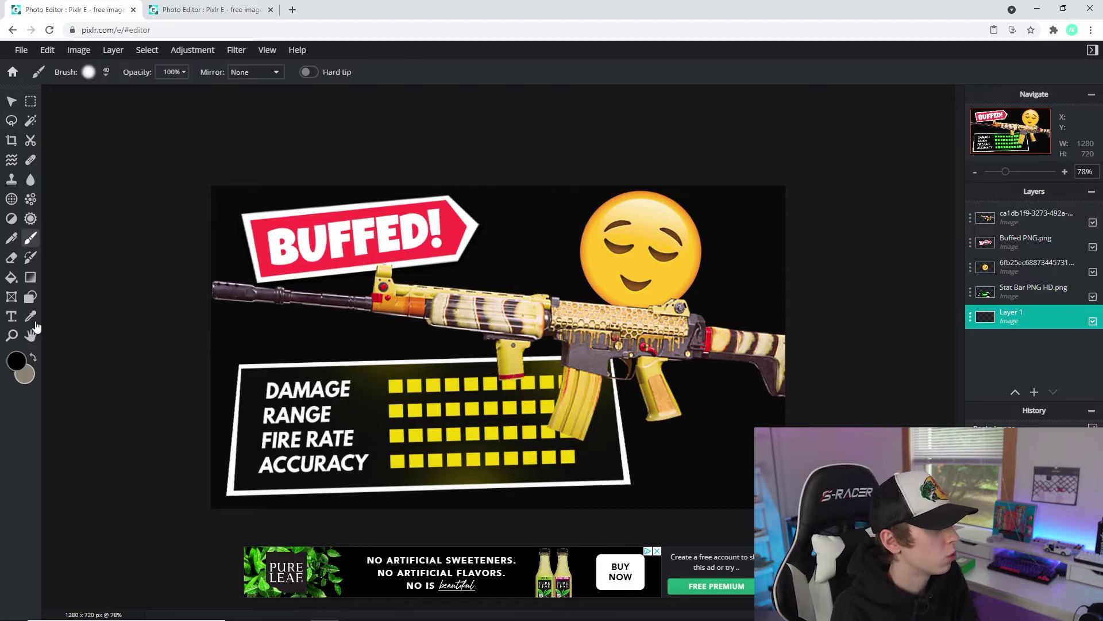
{"action": "left_click", "coordinate": [105, 74]}
{"action": "left_click_drag", "start_coordinate": [117, 118], "coordinate": [143, 117]}
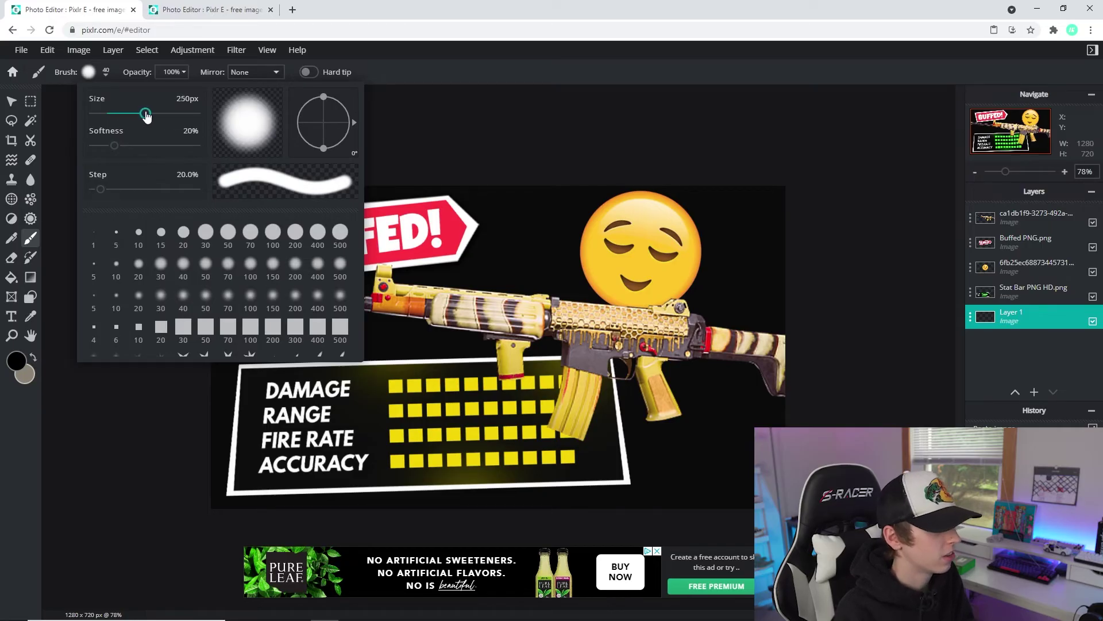
{"action": "left_click", "coordinate": [591, 128]}
{"action": "left_click", "coordinate": [102, 77]}
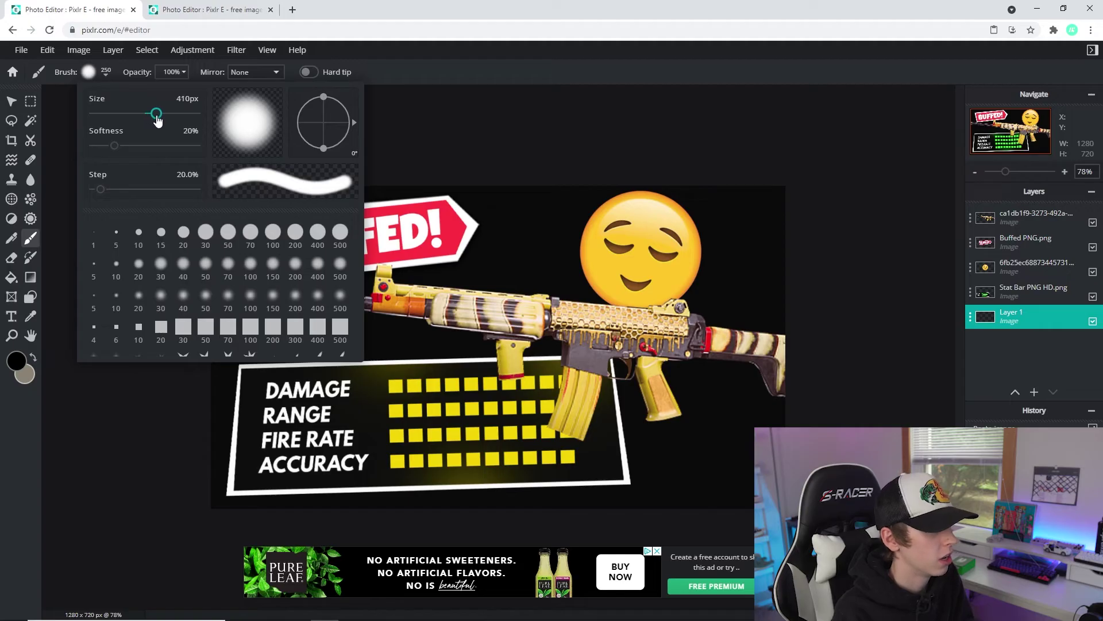
{"action": "left_click", "coordinate": [497, 137]}
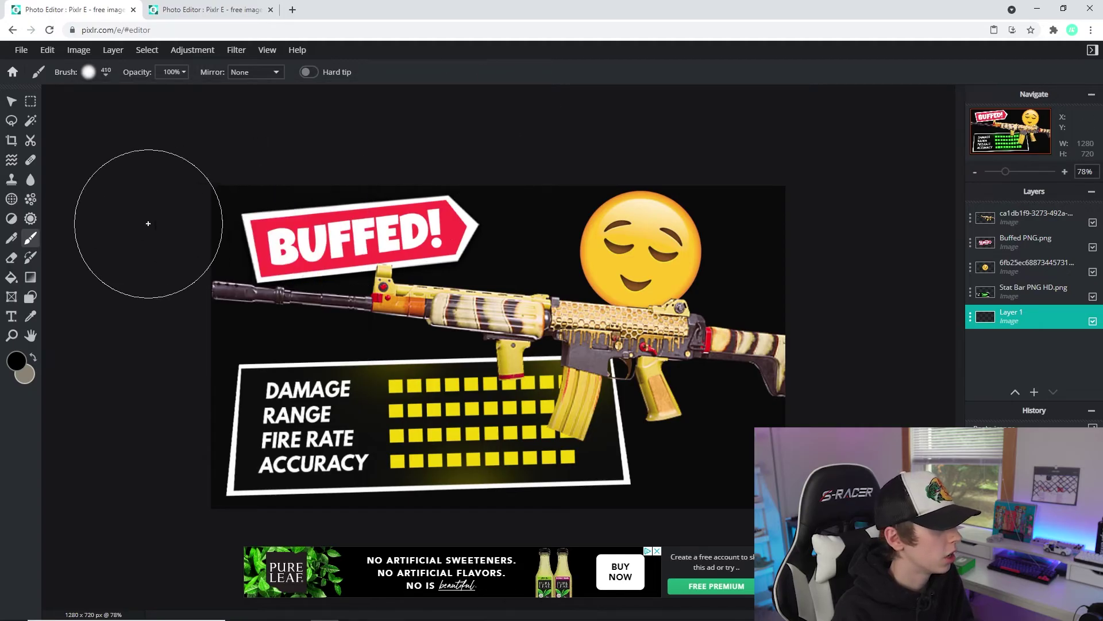
{"action": "left_click", "coordinate": [17, 361]}
{"action": "left_click", "coordinate": [467, 414]}
{"action": "left_click_drag", "start_coordinate": [208, 353], "coordinate": [179, 333]}
{"action": "left_click", "coordinate": [296, 504]}
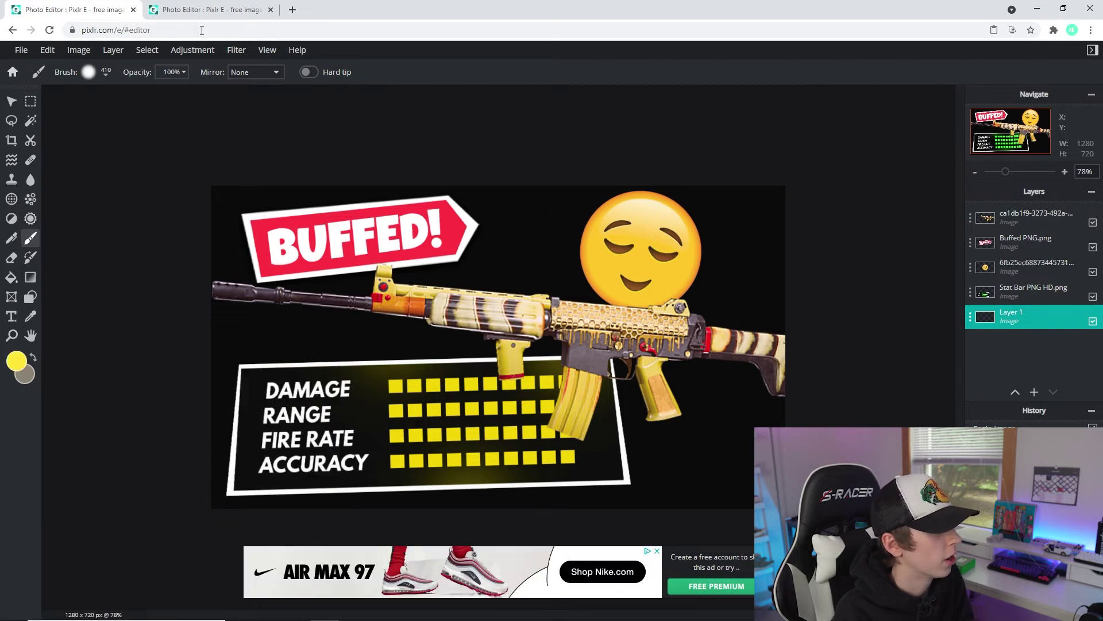
- Paint a faint yellow glow across the Layer 1 background with the brush opacity at 5% and then 2%
{"action": "left_click", "coordinate": [175, 72]}
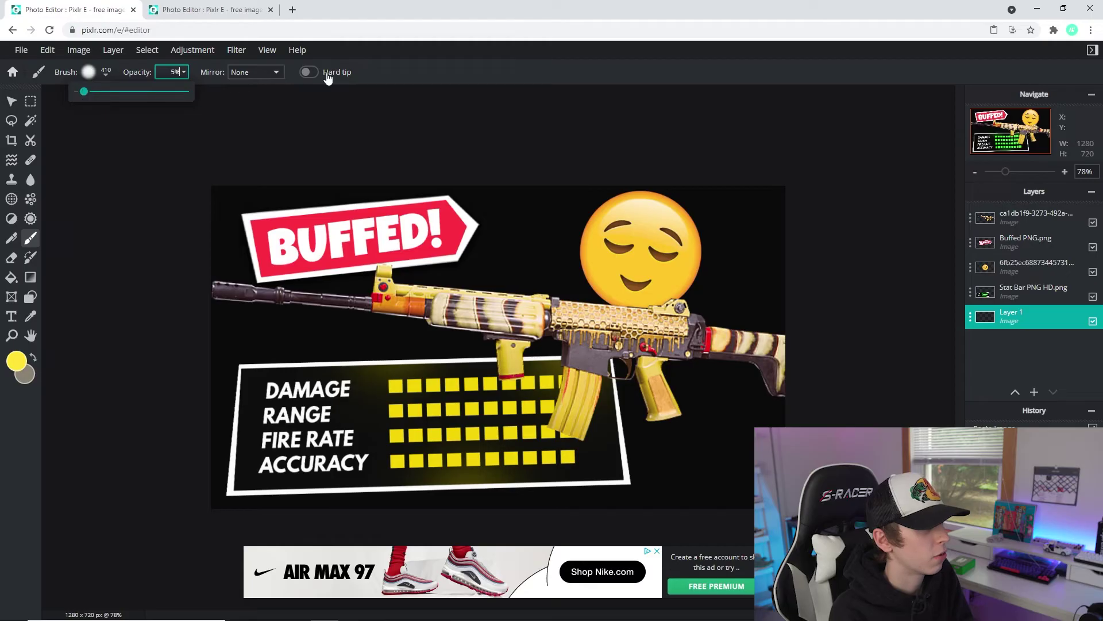
{"action": "mouse_move", "coordinate": [234, 208]}
{"action": "left_mouse_down"}
{"action": "mouse_move", "coordinate": [160, 401]}
{"action": "mouse_move", "coordinate": [209, 246]}
{"action": "mouse_move", "coordinate": [218, 156]}
{"action": "left_mouse_up"}
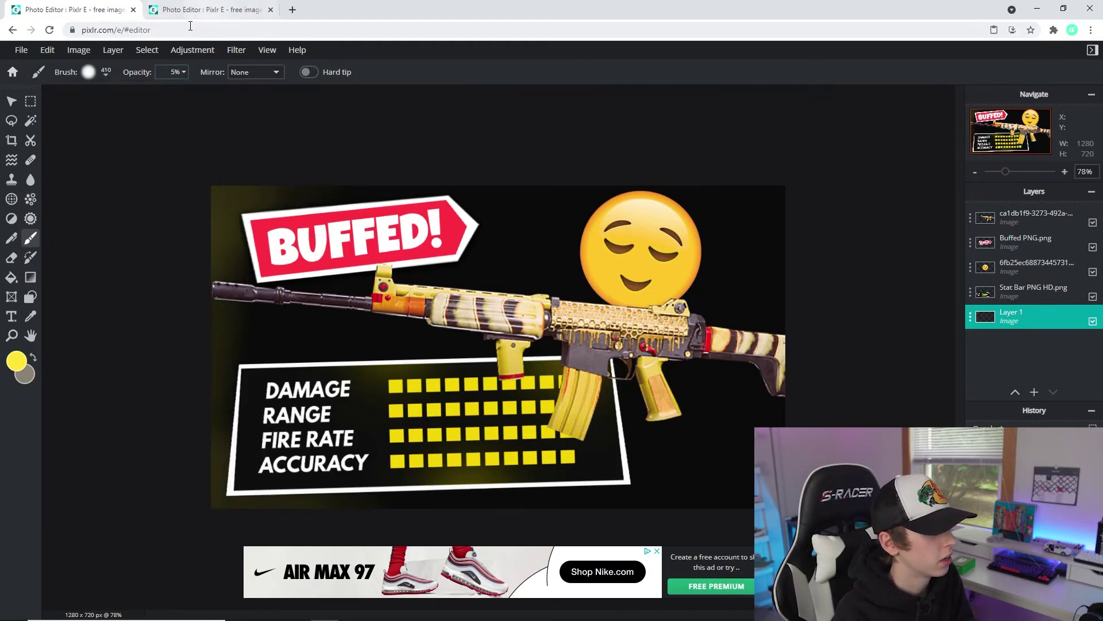
{"action": "left_click", "coordinate": [175, 72]}
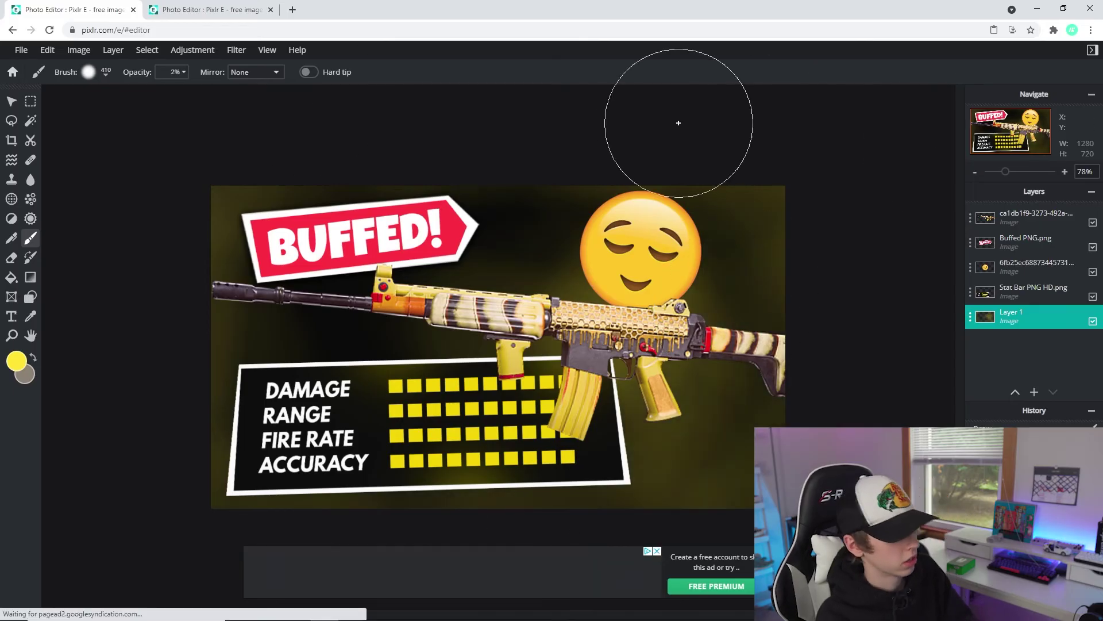
- Add the Overlay image from the Warzone Assets folder on the Desktop as a new layer and deselect it
{"action": "scroll", "coordinate": [665, 129], "scroll_direction": "down", "scroll_amount": 1}
{"action": "scroll", "coordinate": [659, 155], "scroll_direction": "up", "scroll_amount": 2}
{"action": "key", "text": "v"}
{"action": "scroll", "coordinate": [350, 305], "scroll_direction": "down", "scroll_amount": 2}
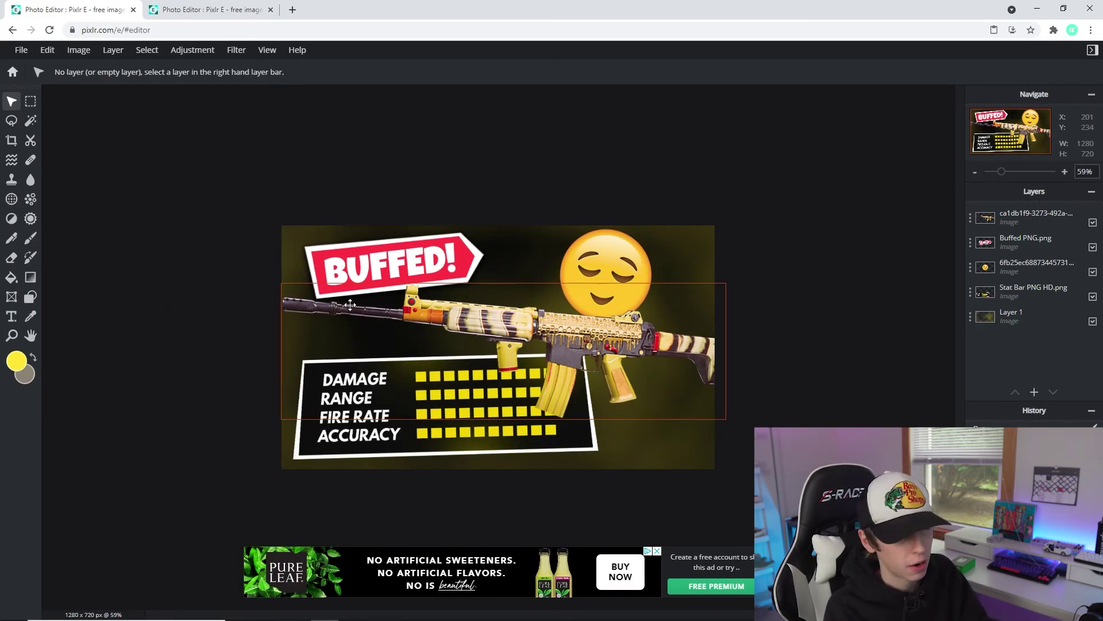
{"action": "left_click", "coordinate": [120, 57]}
{"action": "left_click", "coordinate": [161, 101]}
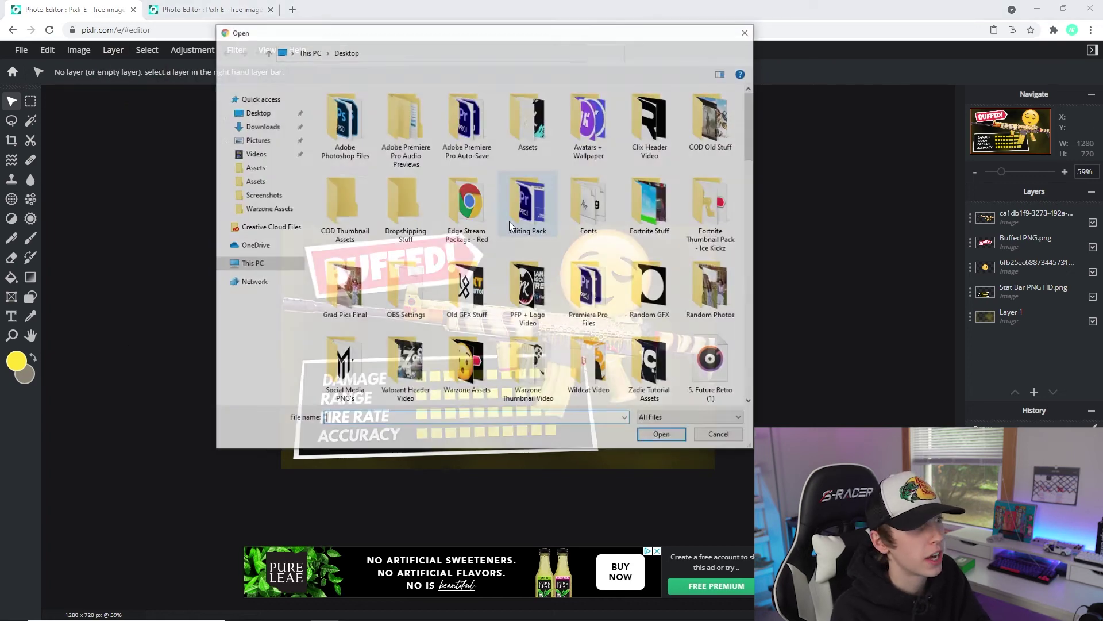
{"action": "scroll", "coordinate": [603, 325], "scroll_direction": "up", "scroll_amount": 5}
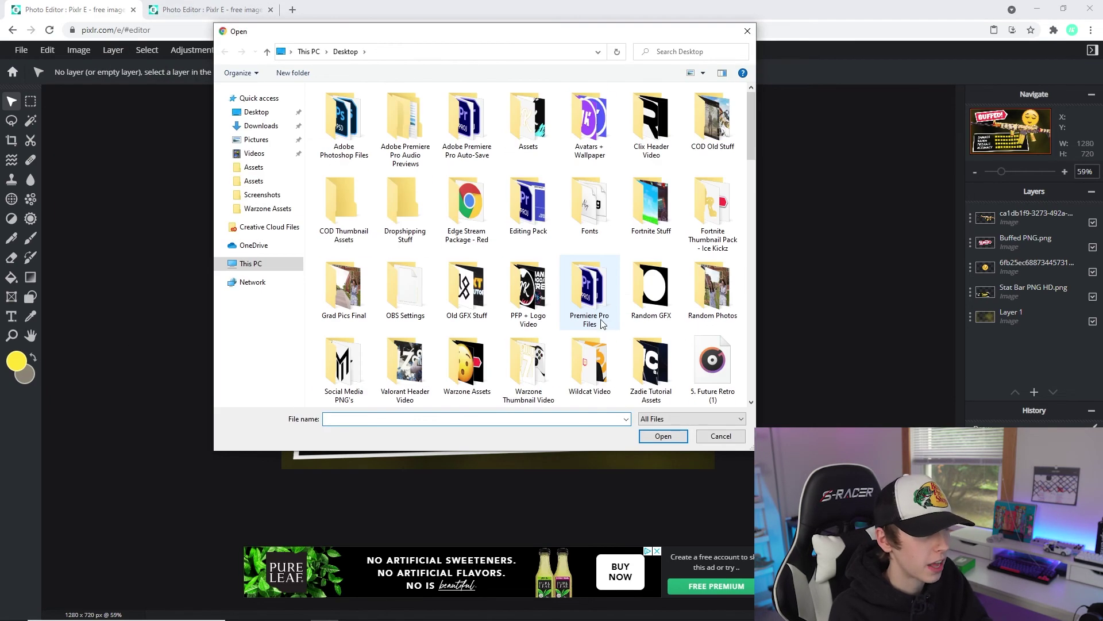
{"action": "double_click", "coordinate": [524, 152]}
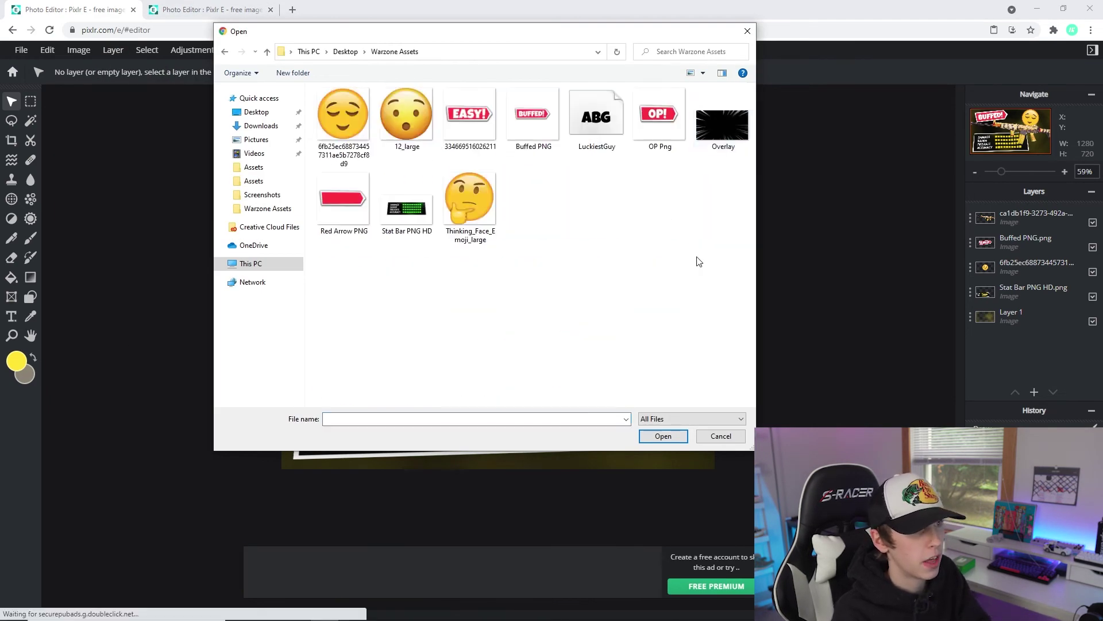
{"action": "double_click", "coordinate": [722, 122]}
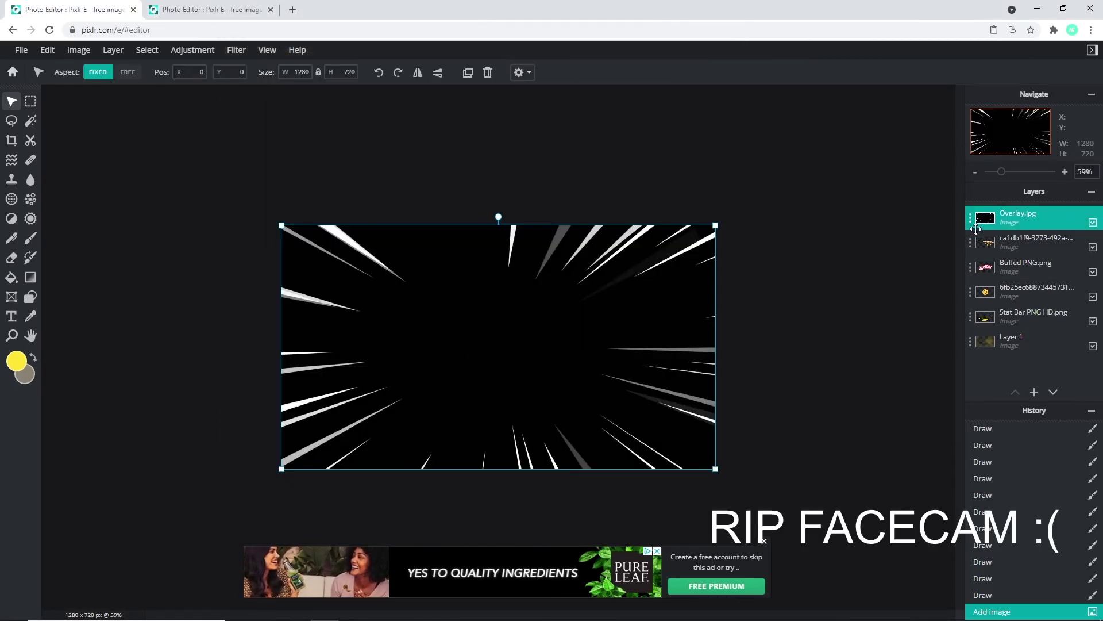
{"action": "left_click", "coordinate": [692, 177]}
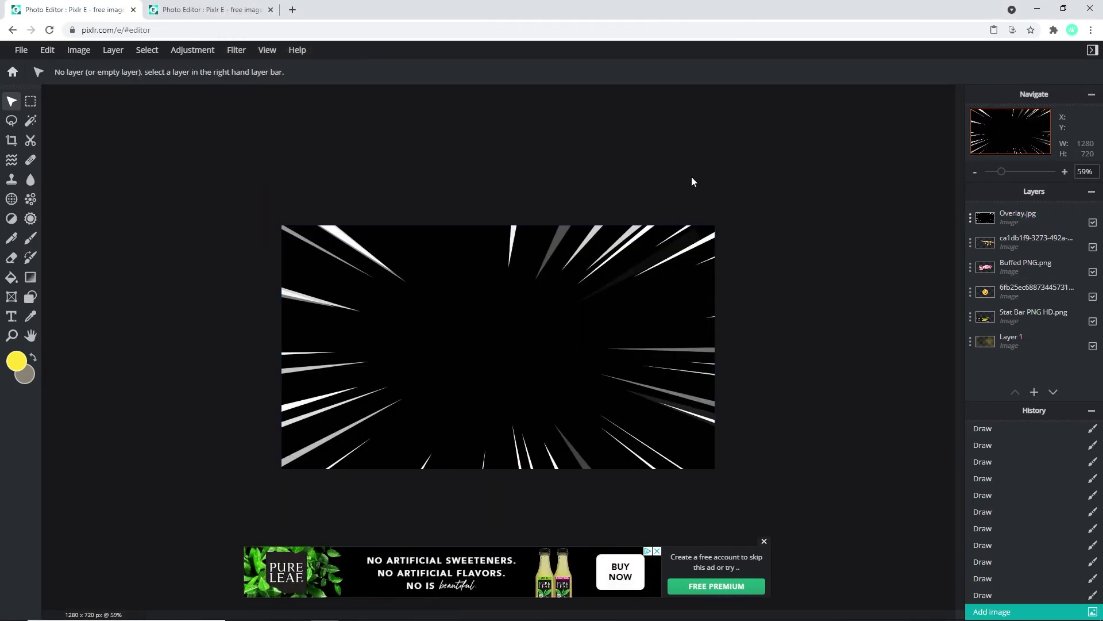
- Set the Overlay.jpg layer's blend mode to Screen and close its layer settings
{"action": "left_click", "coordinate": [970, 218]}
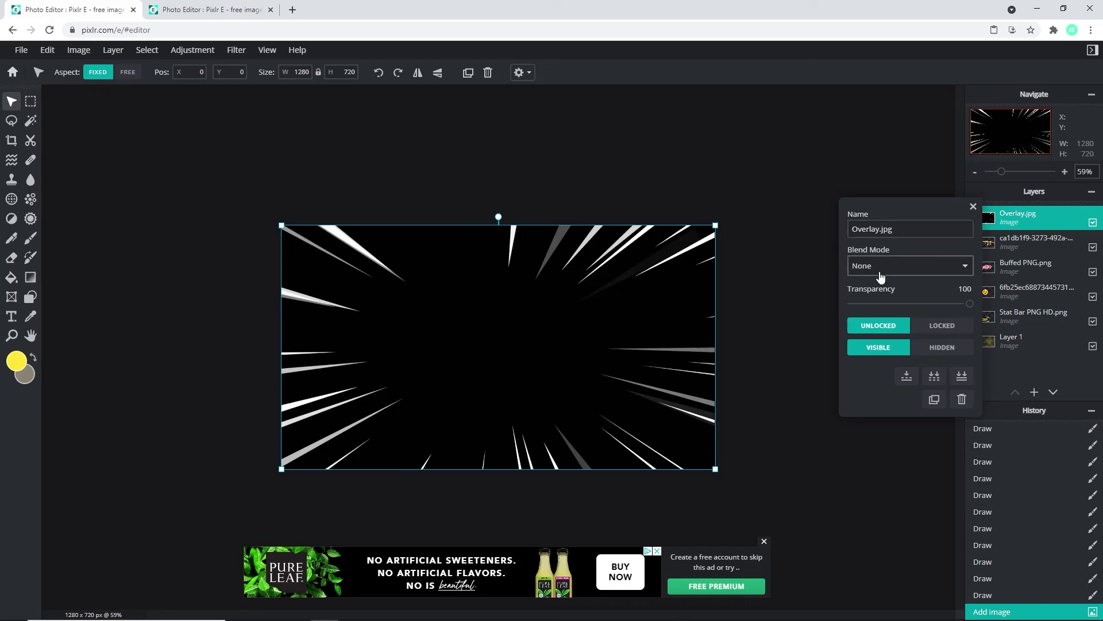
{"action": "left_click", "coordinate": [918, 267]}
{"action": "left_click", "coordinate": [887, 303]}
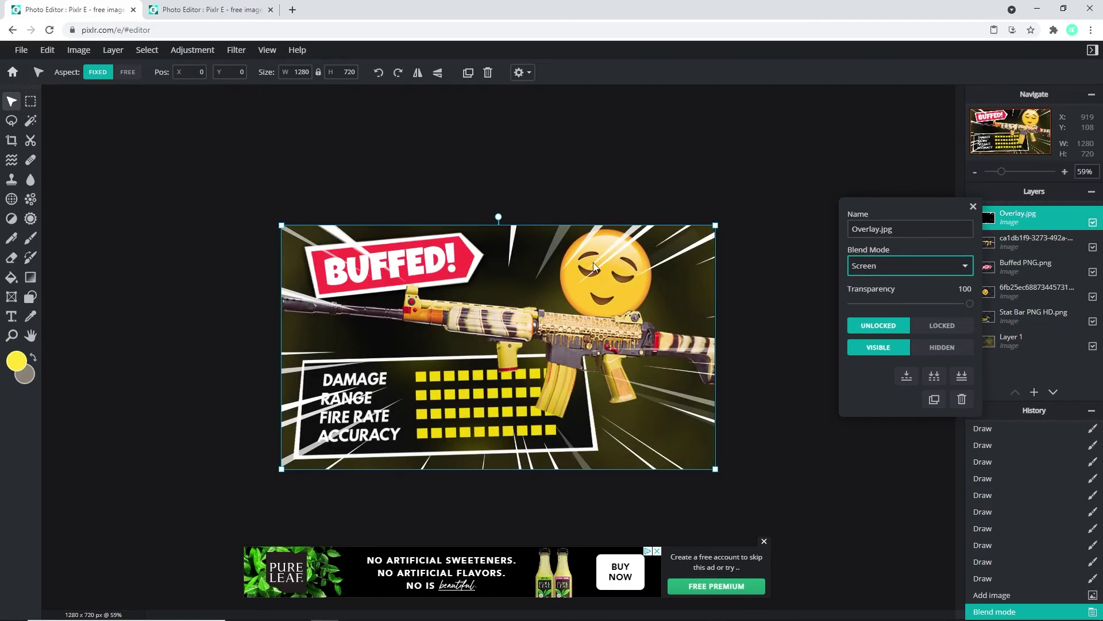
{"action": "left_click", "coordinate": [973, 206]}
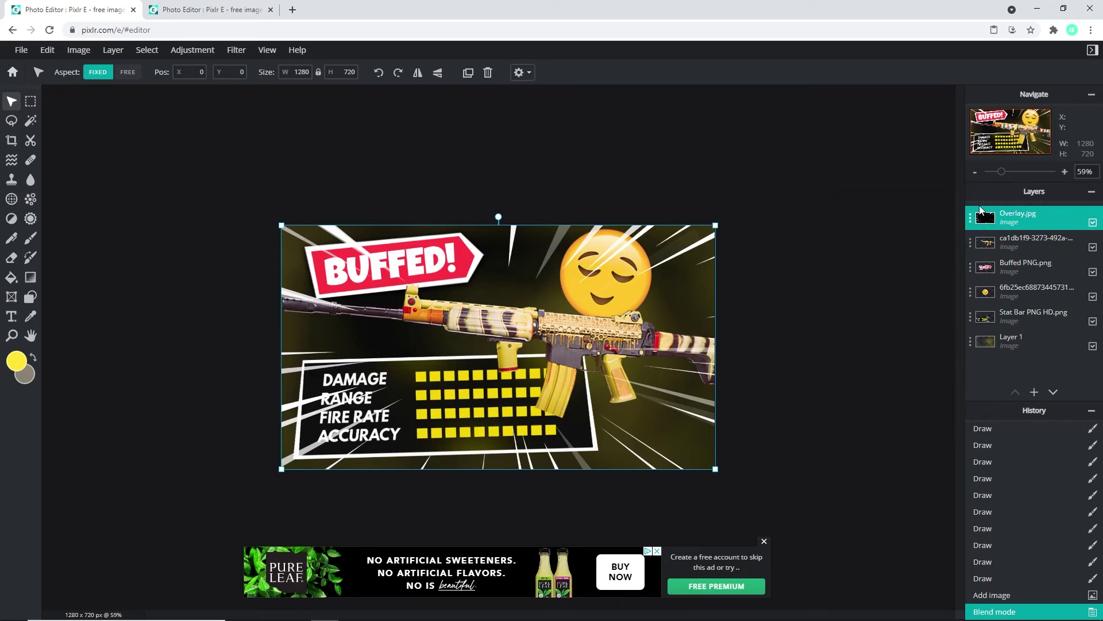
- Move the Overlay.jpg layer directly below the emoji layer and enlarge it to about 1594 x 896 px, extending past the canvas
{"action": "left_click_drag", "start_coordinate": [993, 218], "coordinate": [1034, 293]}
{"action": "left_click_drag", "start_coordinate": [280, 223], "coordinate": [247, 206]}
{"action": "left_click_drag", "start_coordinate": [718, 472], "coordinate": [765, 497]}
{"action": "left_click_drag", "start_coordinate": [247, 205], "coordinate": [219, 198]}
{"action": "left_click", "coordinate": [594, 130]}
- Lower the Overlay.jpg layer's Transparency value to well under half so its streaks are faint, and deselect the layer
{"action": "left_click", "coordinate": [972, 294]}
{"action": "left_click", "coordinate": [970, 299]}
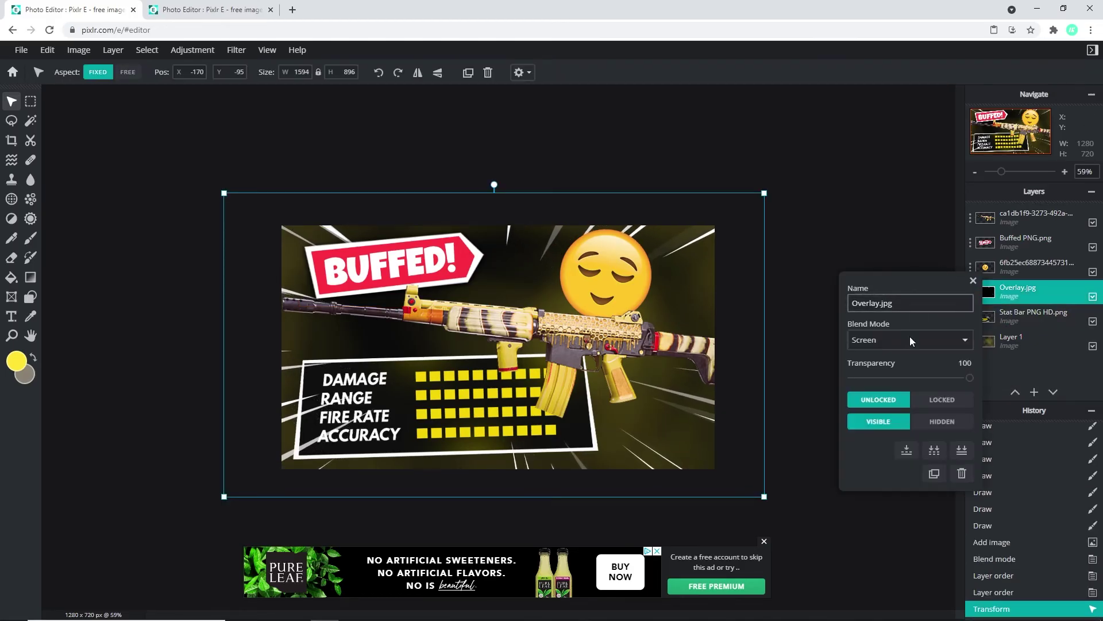
{"action": "left_click_drag", "start_coordinate": [973, 381], "coordinate": [894, 378]}
{"action": "left_click", "coordinate": [824, 227]}
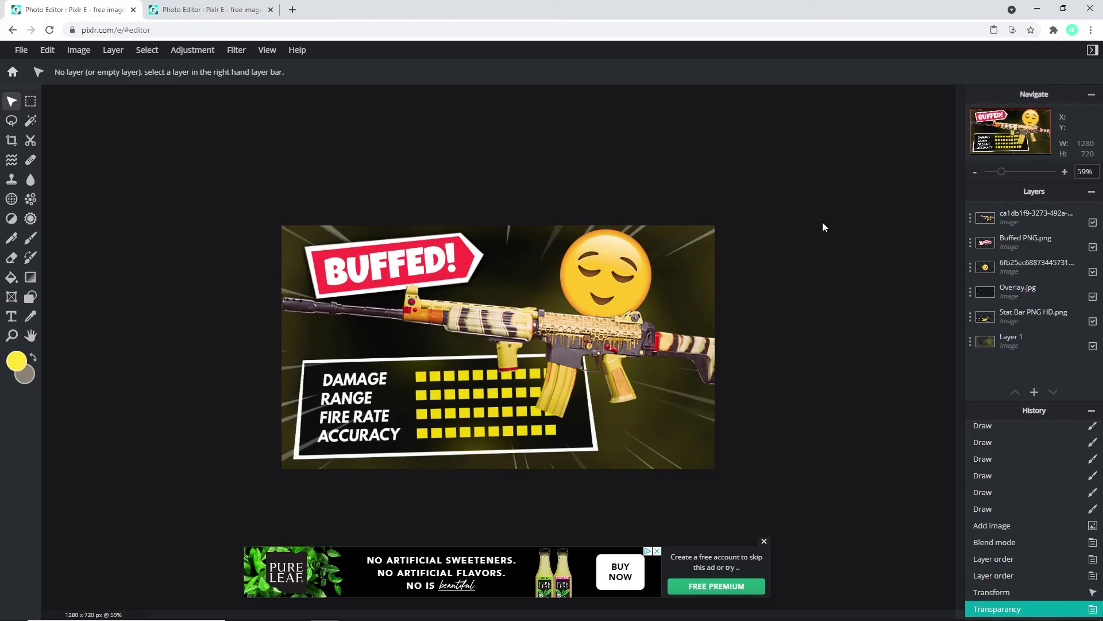
- Export the finished design as a 1280 x 720 px PNG named Warzone Thumbnail and download it
{"action": "left_click", "coordinate": [21, 50]}
{"action": "left_click", "coordinate": [52, 152]}
{"action": "left_click_drag", "start_coordinate": [242, 309], "coordinate": [607, 155]}
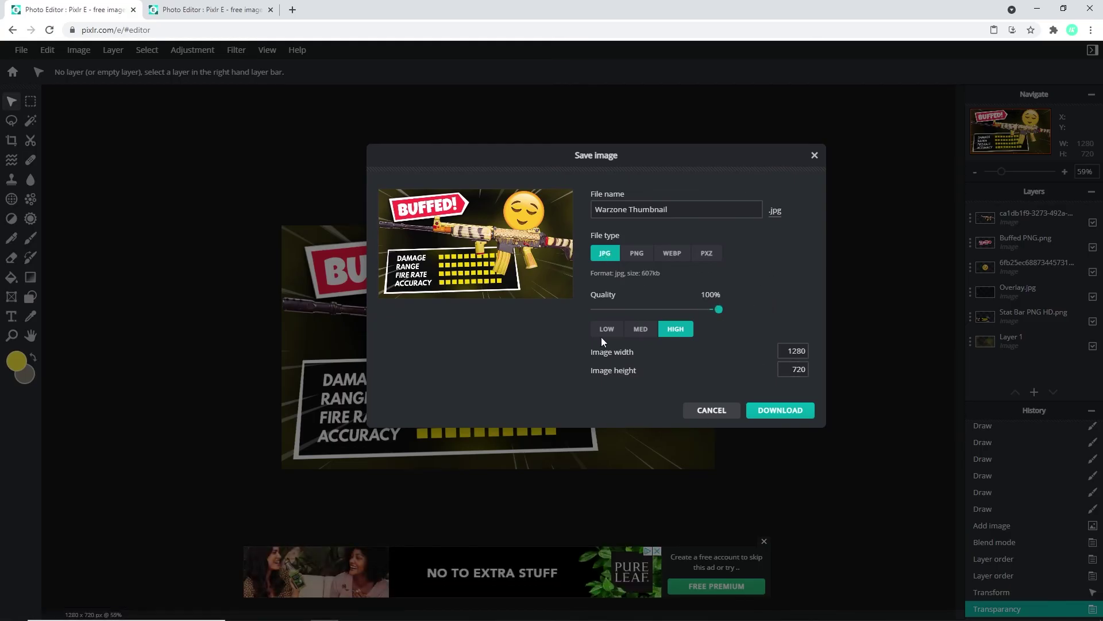
{"action": "left_click", "coordinate": [642, 256]}
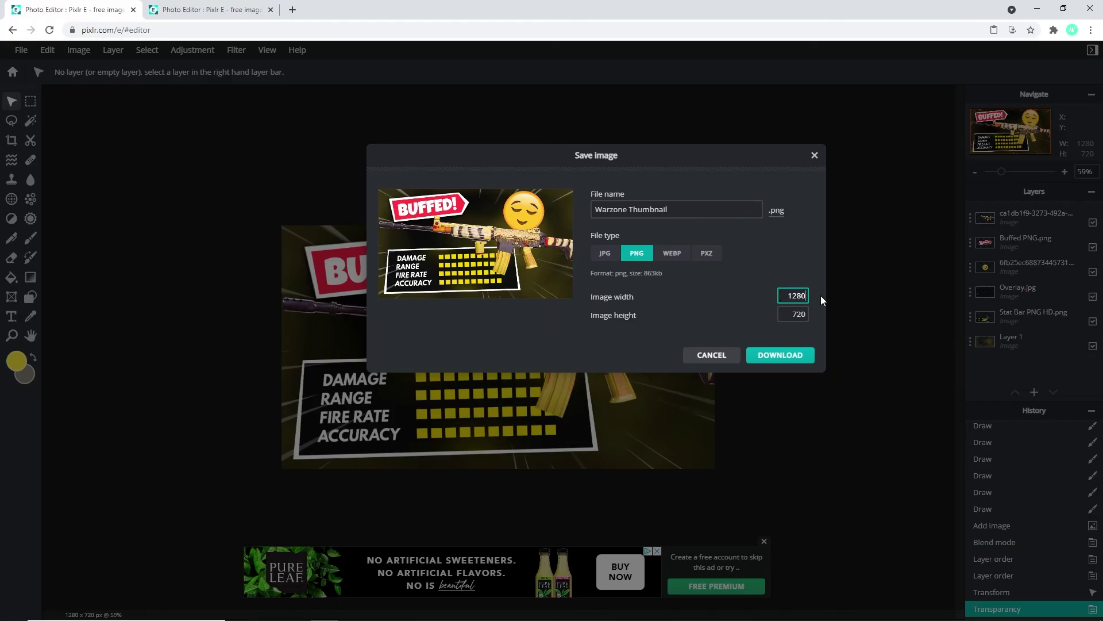
{"action": "left_click", "coordinate": [780, 355]}
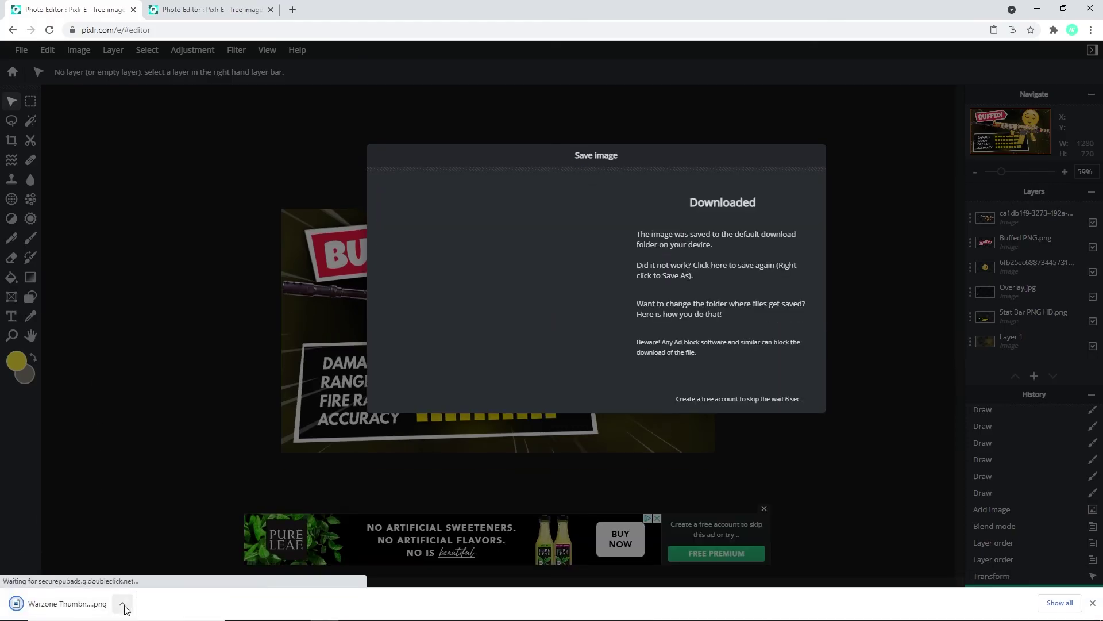
- Move the downloaded Warzone Thumbnail file from the Downloads folder to the desktop, beside the M4A1 Class Thumbnail
{"action": "left_click", "coordinate": [123, 604]}
{"action": "left_click", "coordinate": [154, 565]}
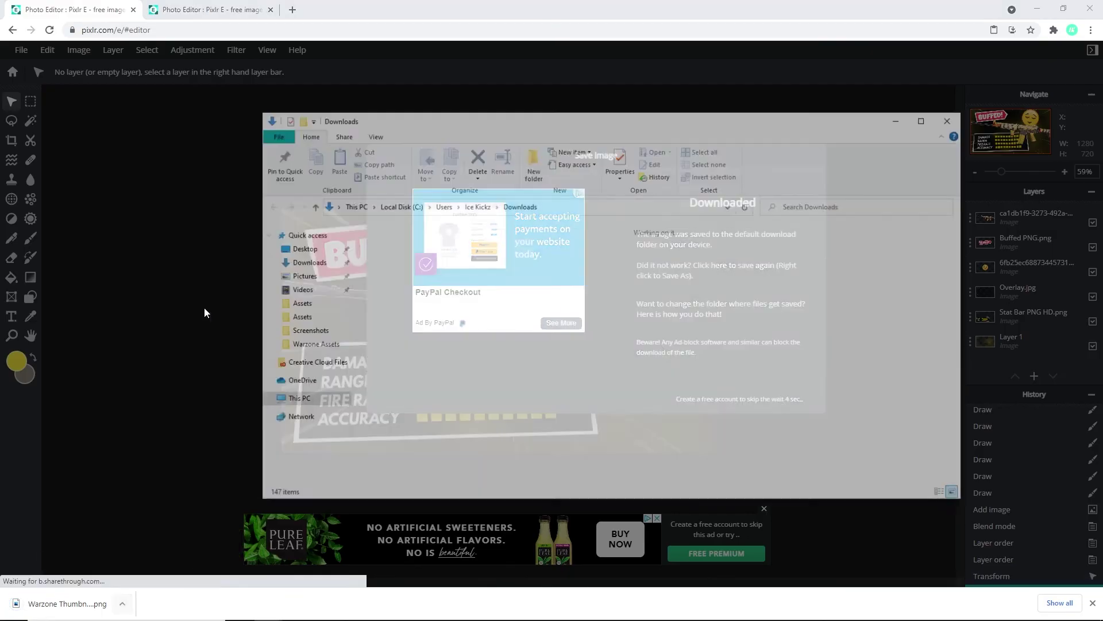
{"action": "left_click_drag", "start_coordinate": [731, 131], "coordinate": [753, 339]}
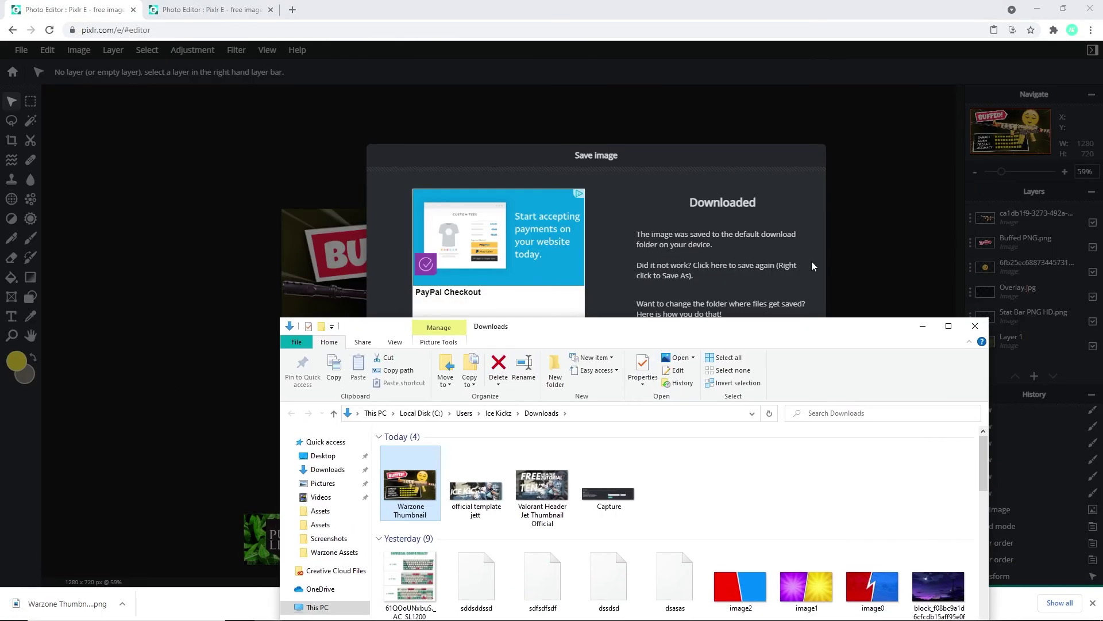
{"action": "left_click", "coordinate": [1037, 8]}
{"action": "left_click_drag", "start_coordinate": [410, 483], "coordinate": [420, 205]}
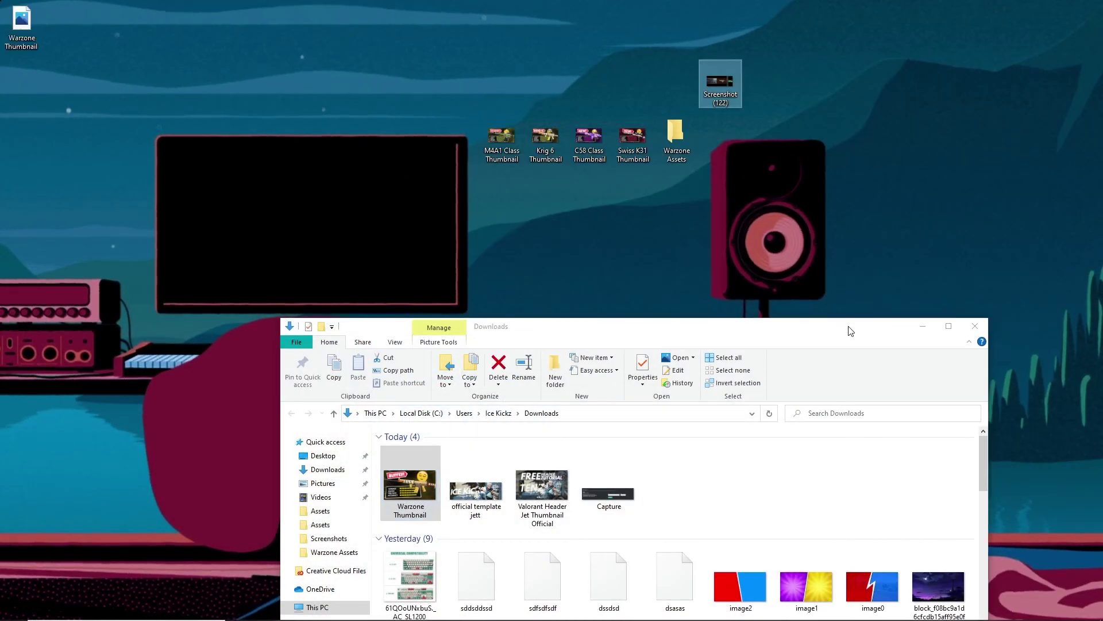
{"action": "left_click", "coordinate": [922, 326]}
{"action": "left_click_drag", "start_coordinate": [414, 136], "coordinate": [460, 136]}
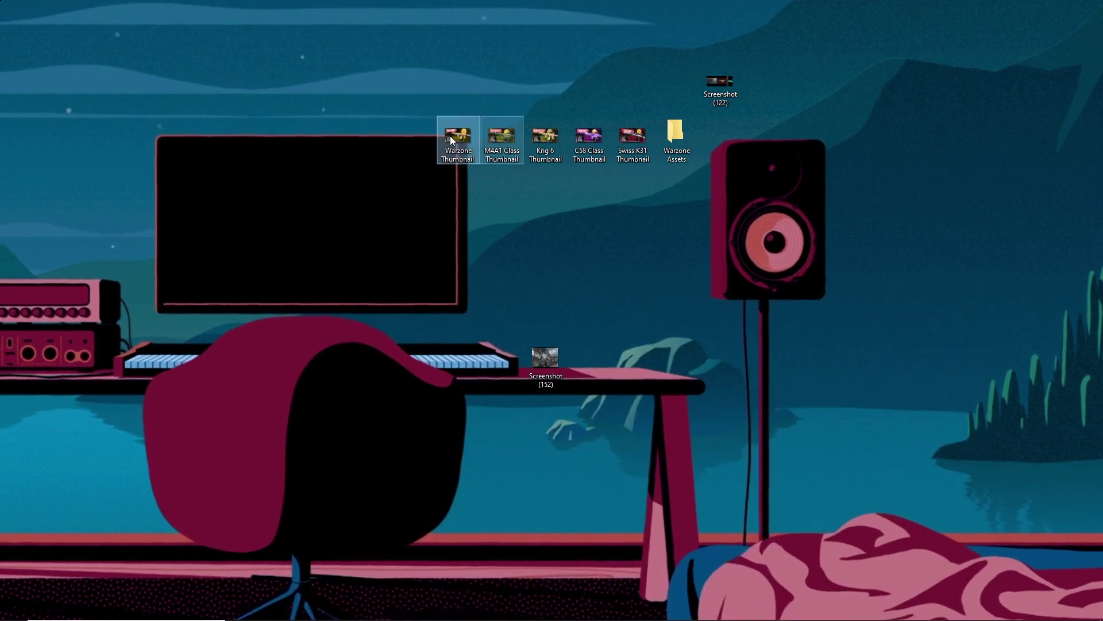
- View the Warzone Thumbnail and the Fara + Mp5 thumbnail from the desktop in the Photos viewer, closing each one
{"action": "double_click", "coordinate": [453, 139]}
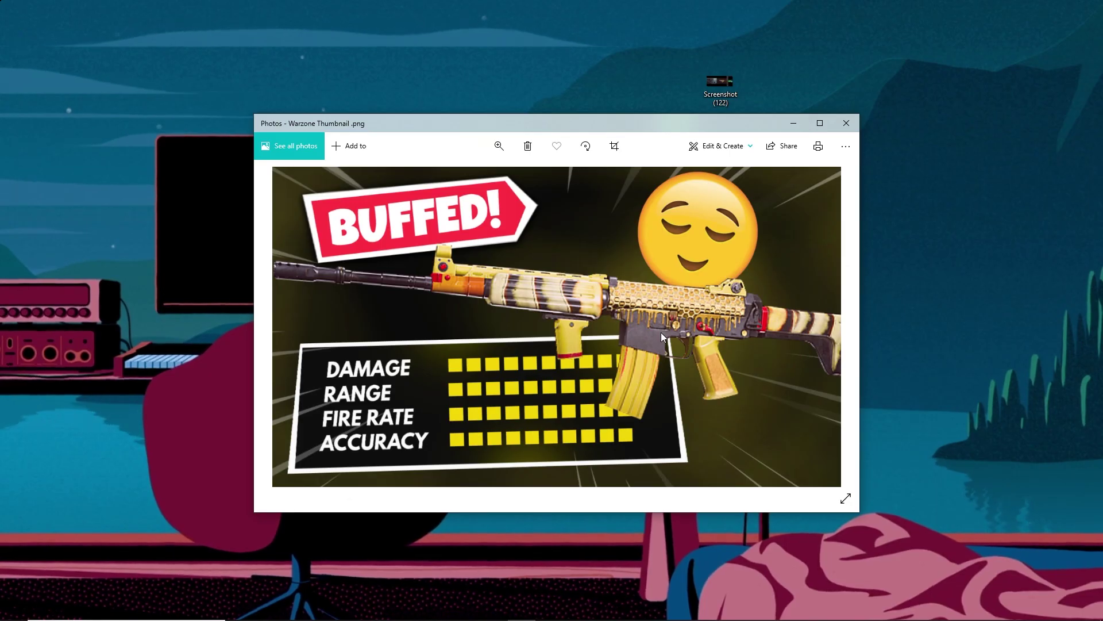
{"action": "key", "text": "alt+F4"}
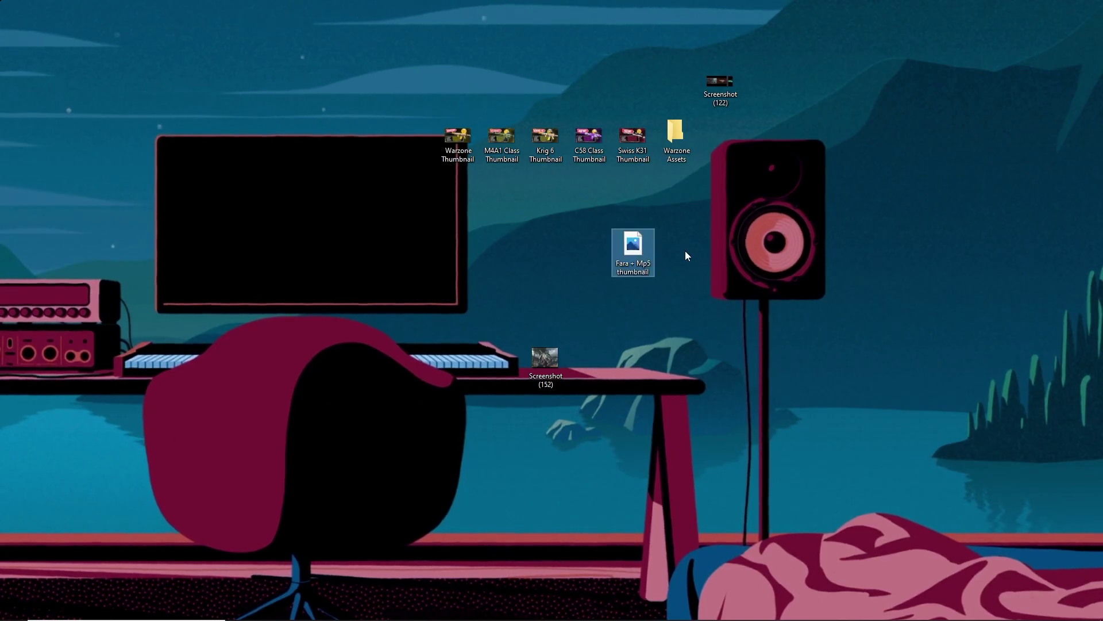
{"action": "double_click", "coordinate": [632, 248]}
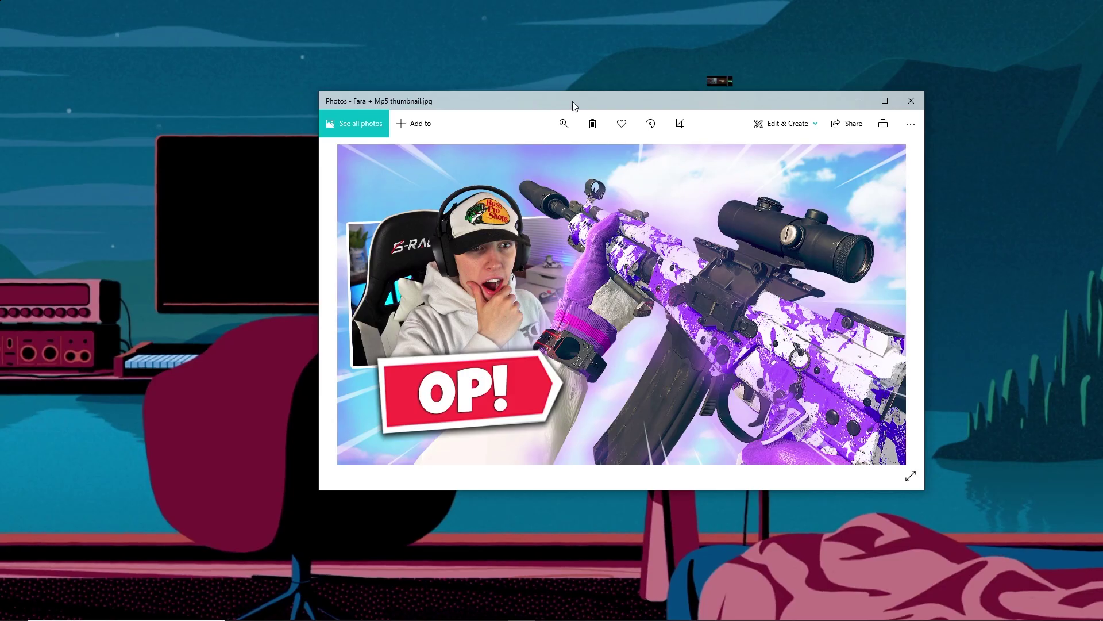
{"action": "left_click_drag", "start_coordinate": [572, 101], "coordinate": [444, 112]}
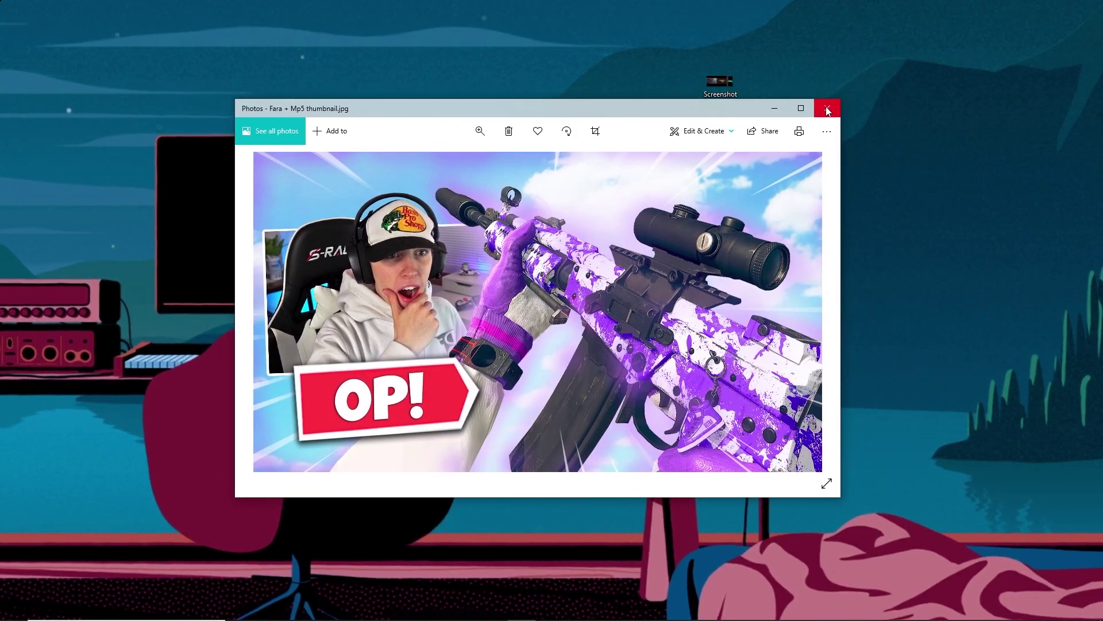
{"action": "left_click", "coordinate": [828, 106]}
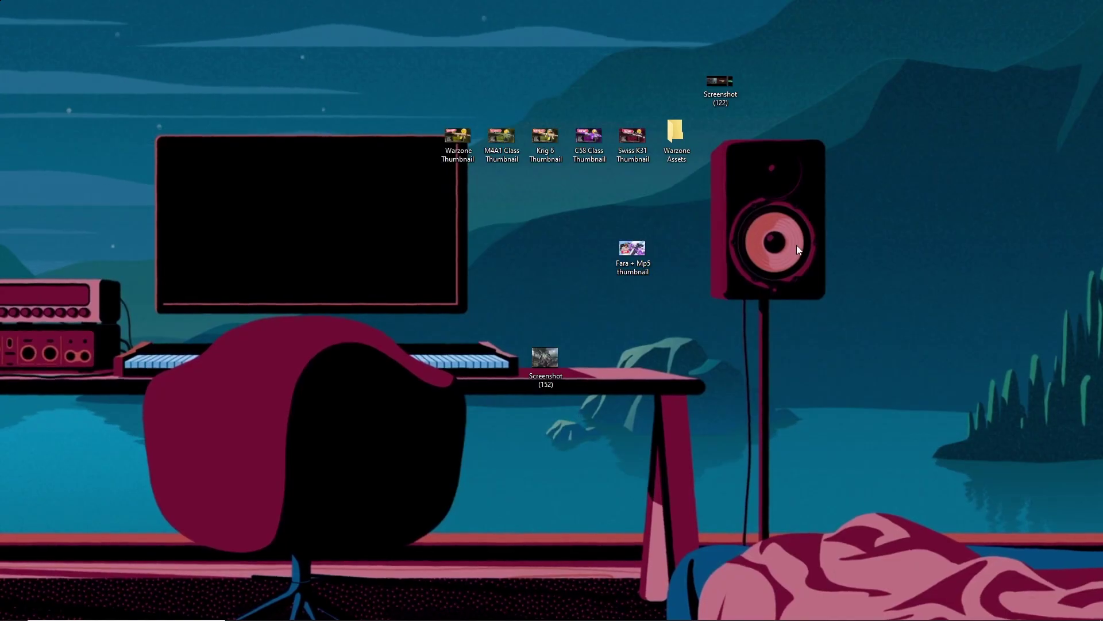